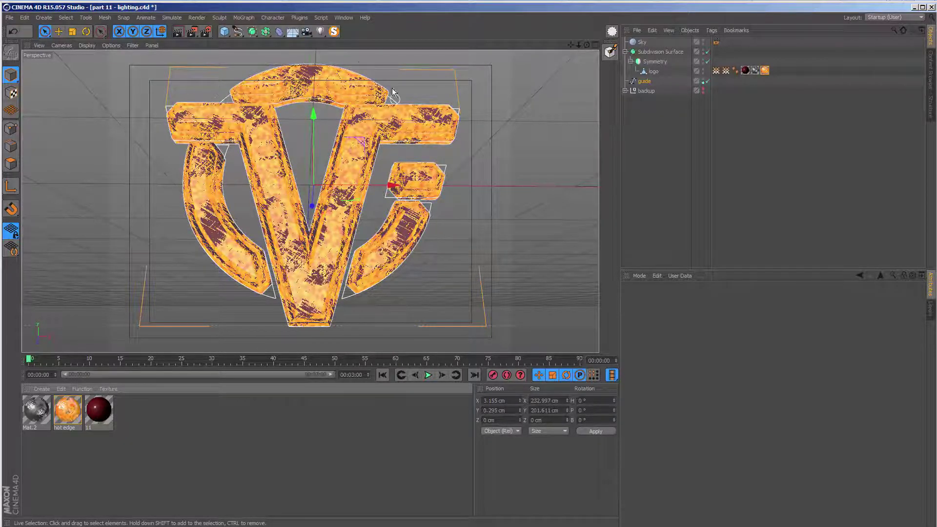
Render the perspective view to preview the dark red VIDEOFORT logo against black
click(174, 33)
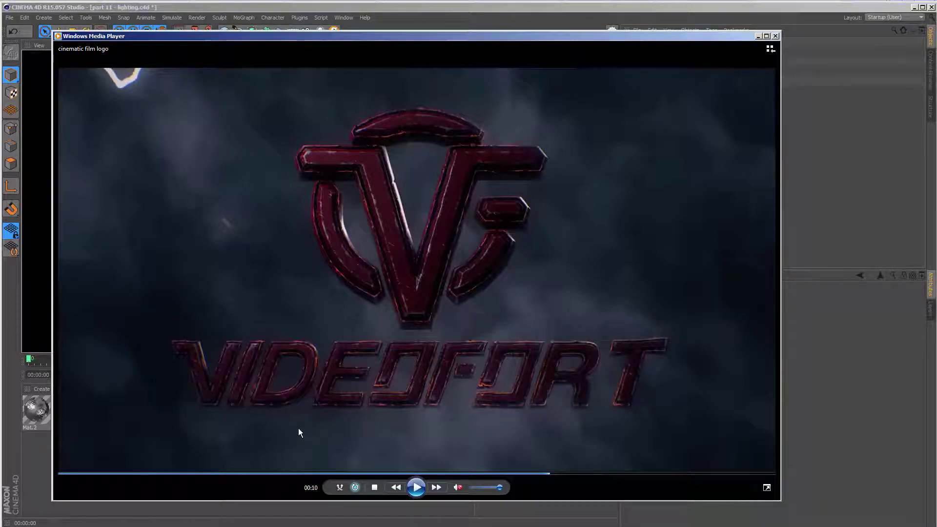
Leave the stormy-cloud reference clip and bring the Cinema 4D scene back to front
click(42, 219)
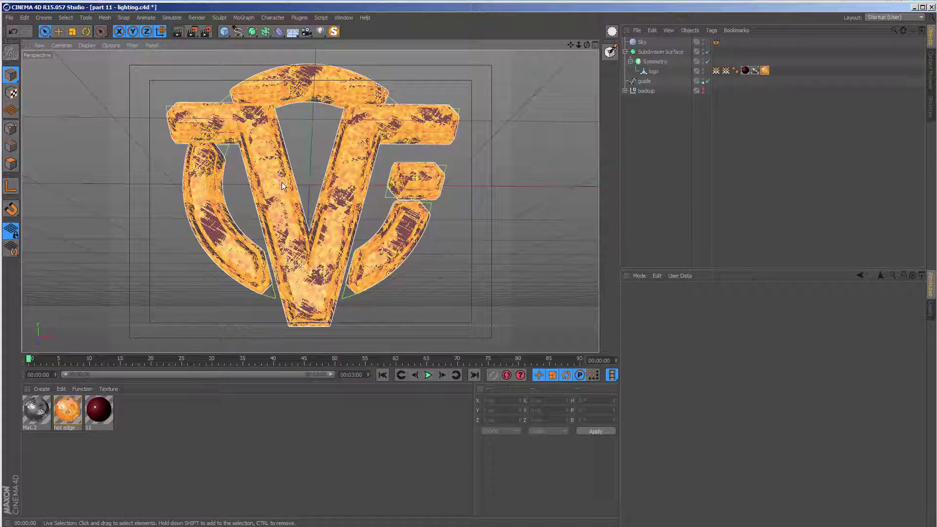
Turn off Layer Color for plain grey shading and add a Target Light aimed at the logo
click(110, 46)
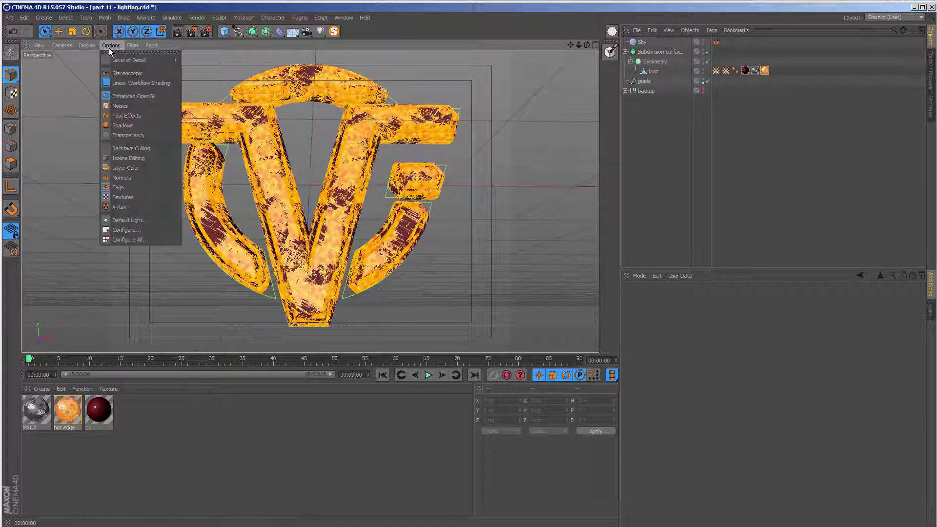
click(128, 167)
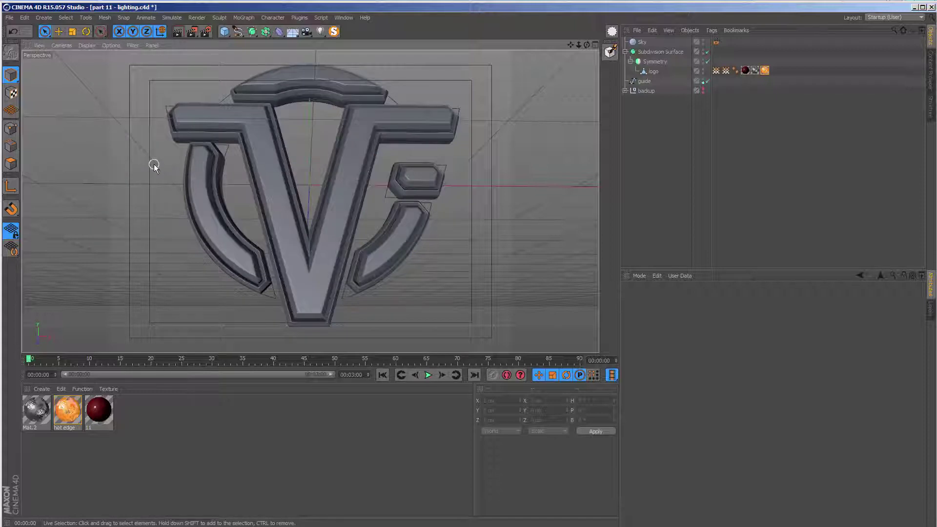
click(320, 31)
click(364, 66)
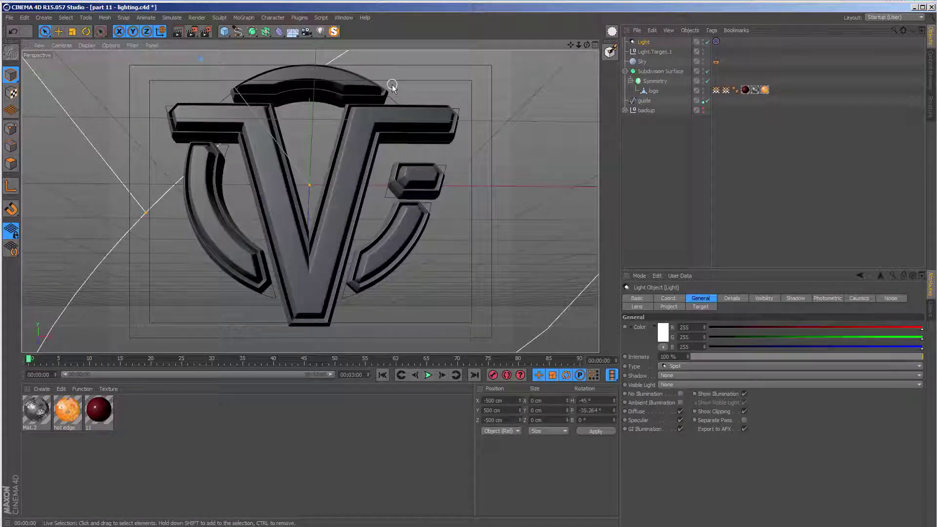
scroll(293, 178, down, 4)
mouse_move(271, 183)
alt+mouse_down()
mouse_move(315, 226)
mouse_move(416, 279)
mouse_move(329, 256)
mouse_move(293, 229)
mouse_move(301, 189)
alt+mouse_up()
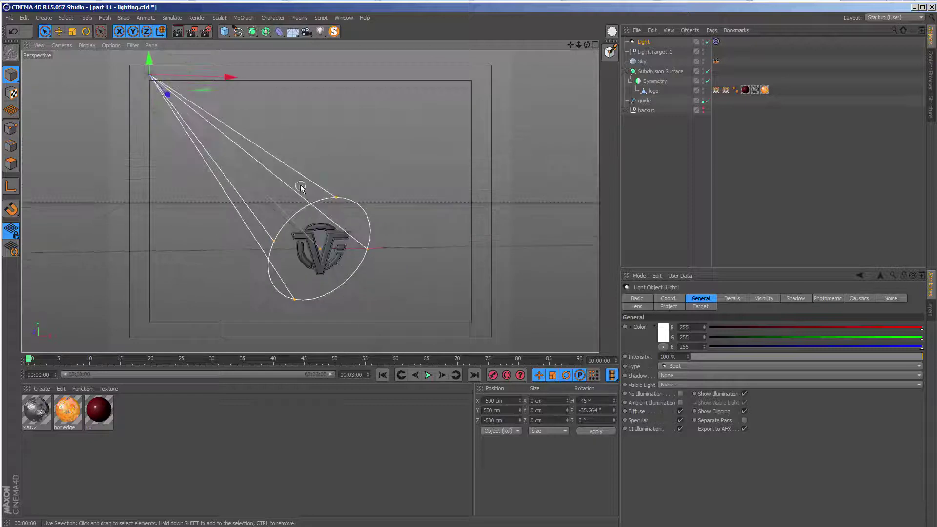
Position the target light at X -250, Y 250, Z -250 cm
click(320, 31)
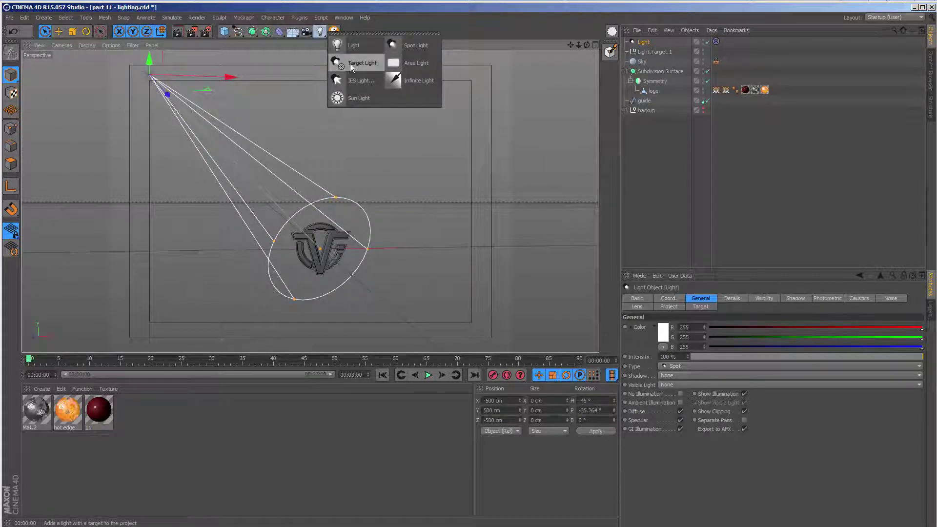
mouse_move(589, 66)
alt+mouse_down()
mouse_move(237, 232)
mouse_move(228, 283)
mouse_move(257, 254)
mouse_move(251, 229)
alt+mouse_up()
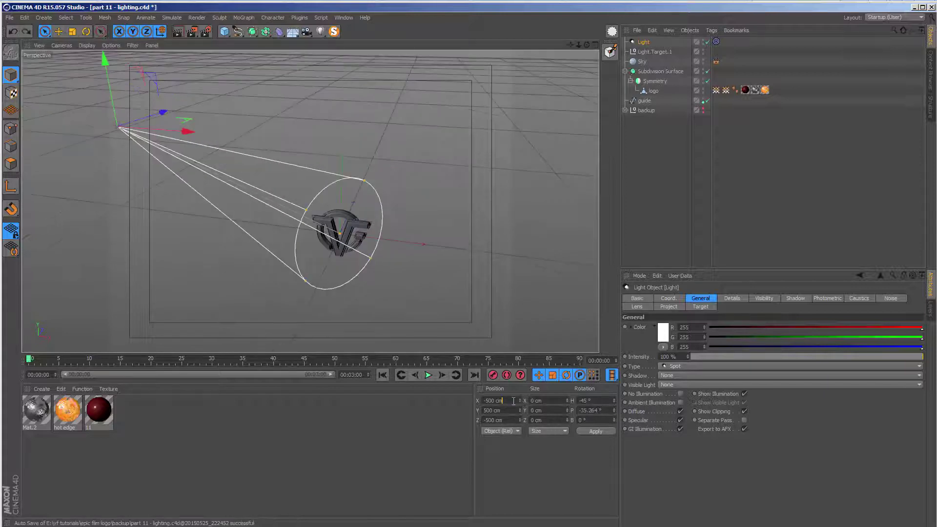
key(Return)
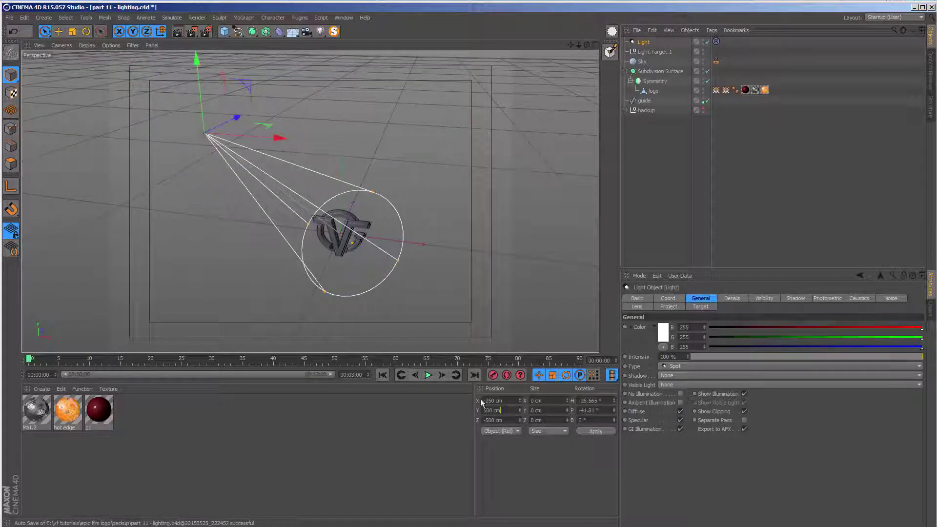
text(250)
key(Return)
click(507, 419)
text(-250)
key(Return)
mouse_move(358, 297)
alt+mouse_down()
mouse_move(349, 288)
mouse_move(345, 330)
mouse_move(350, 288)
mouse_move(371, 273)
alt+mouse_up()
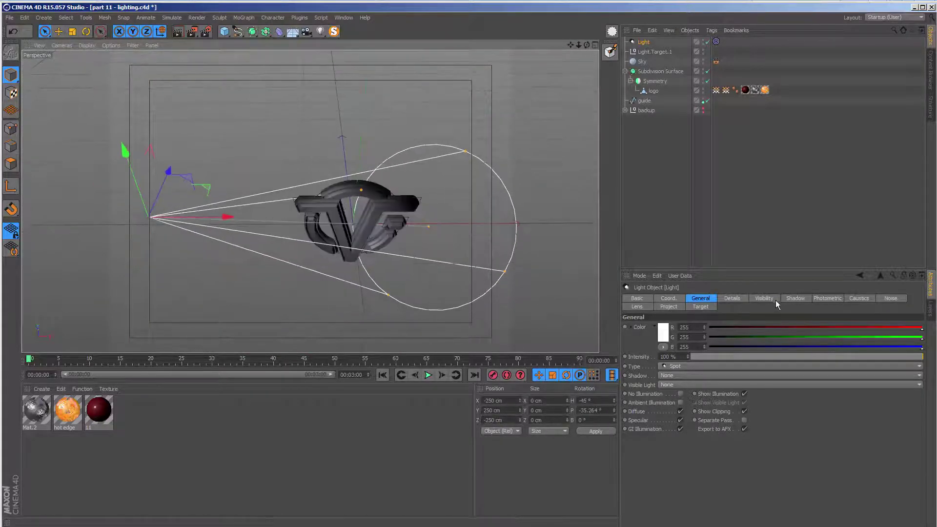
Give the spotlight Inverse Square falloff, a shorter radius and wider cone, then render the view
click(730, 298)
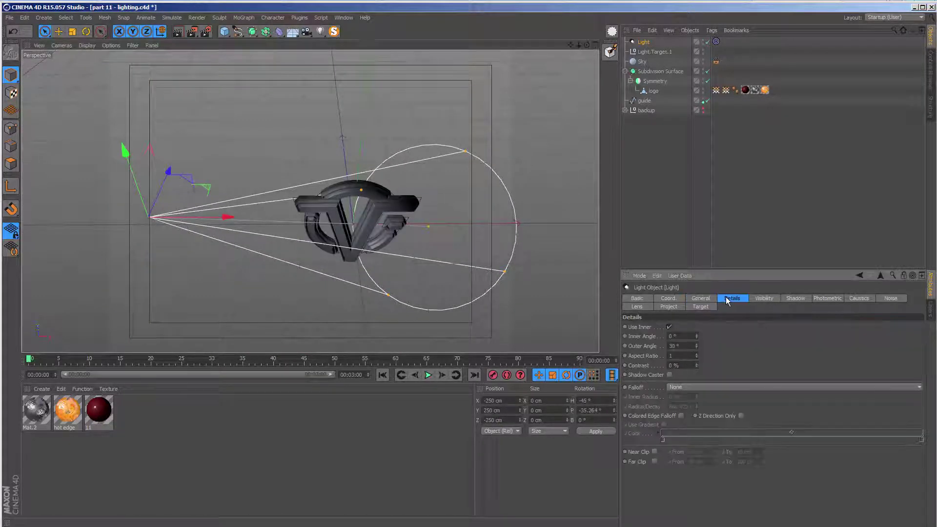
click(707, 388)
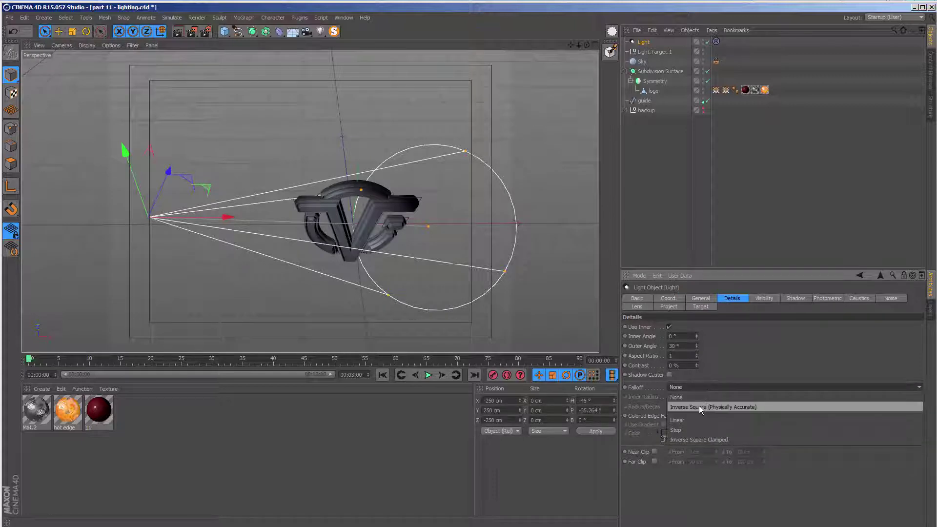
click(699, 405)
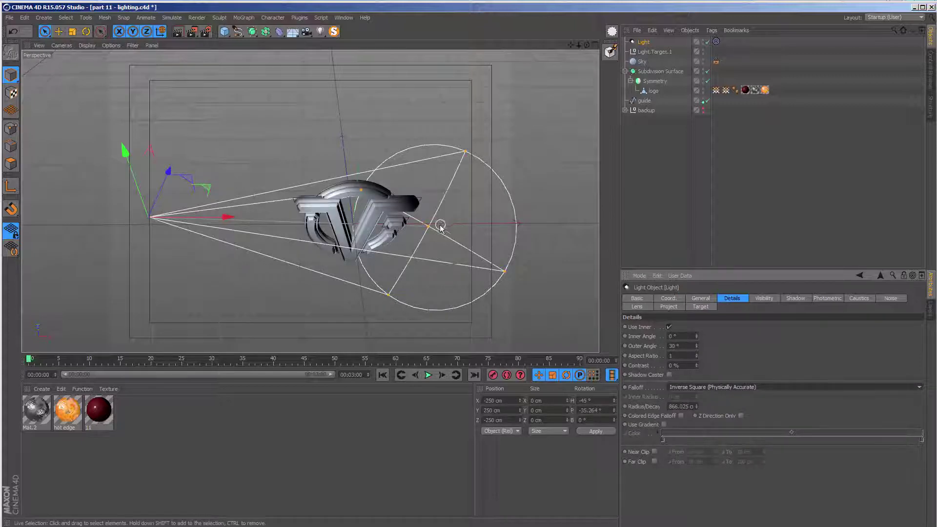
drag(440, 226, 352, 231)
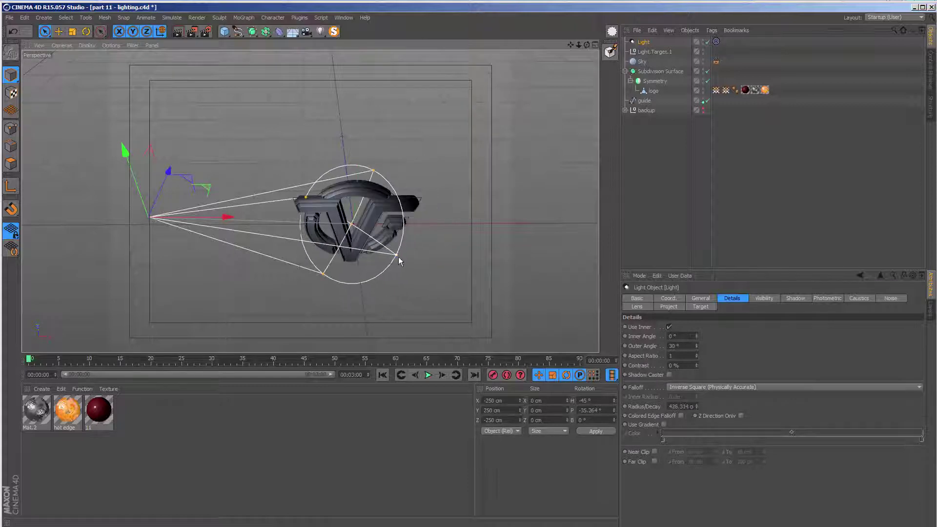
mouse_move(397, 260)
mouse_down()
mouse_move(439, 314)
mouse_move(308, 122)
mouse_move(339, 177)
mouse_move(314, 192)
mouse_move(322, 202)
mouse_up()
scroll(339, 177, up, 3)
click(177, 31)
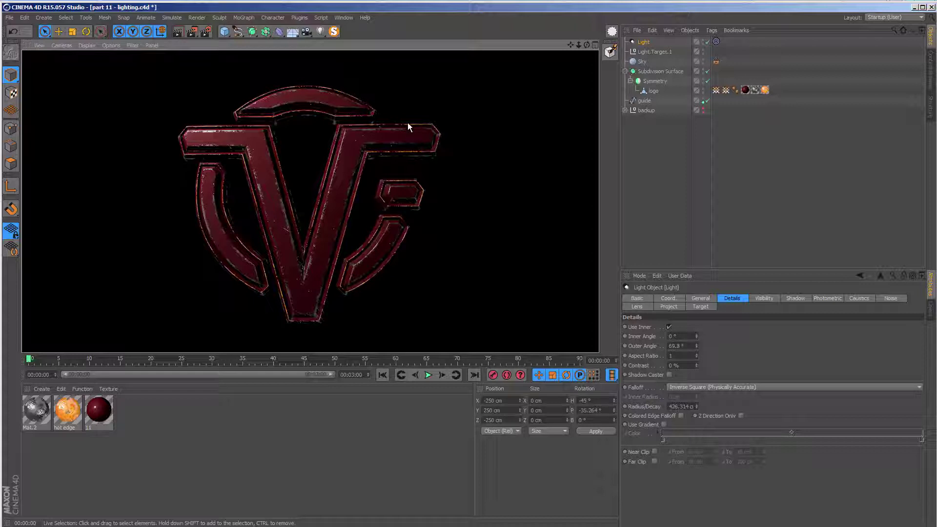
Add a Background object and create a new material
click(292, 32)
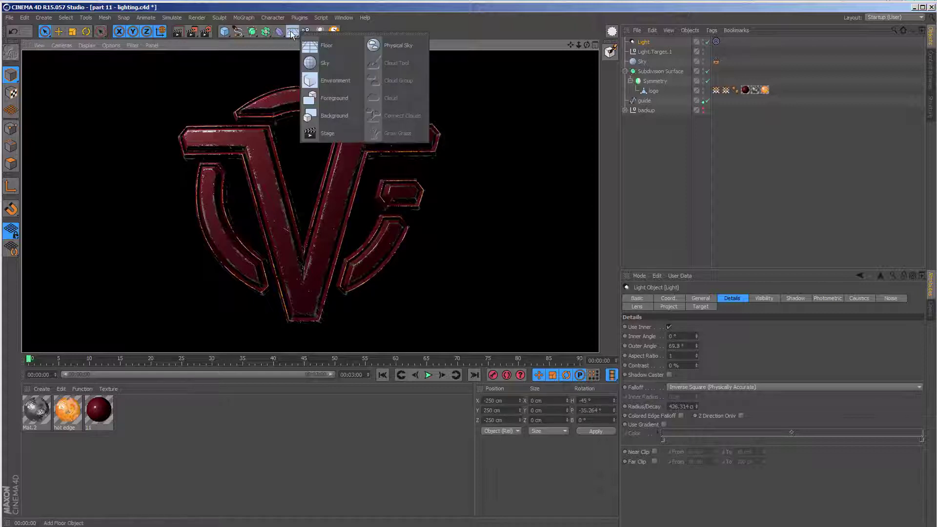
click(328, 115)
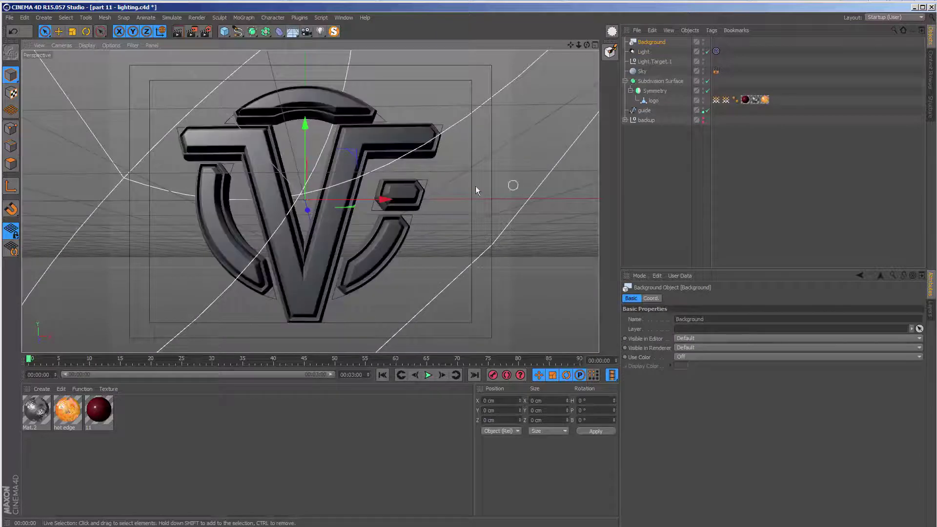
double_click(145, 432)
double_click(36, 410)
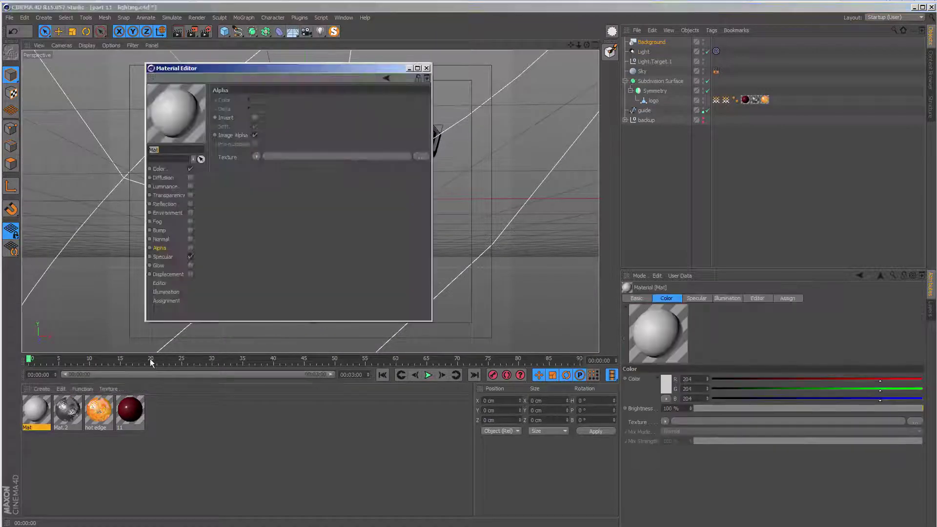
Load Dark-Clouds.jpeg as the material's Color texture and apply it to Background
click(161, 169)
click(310, 145)
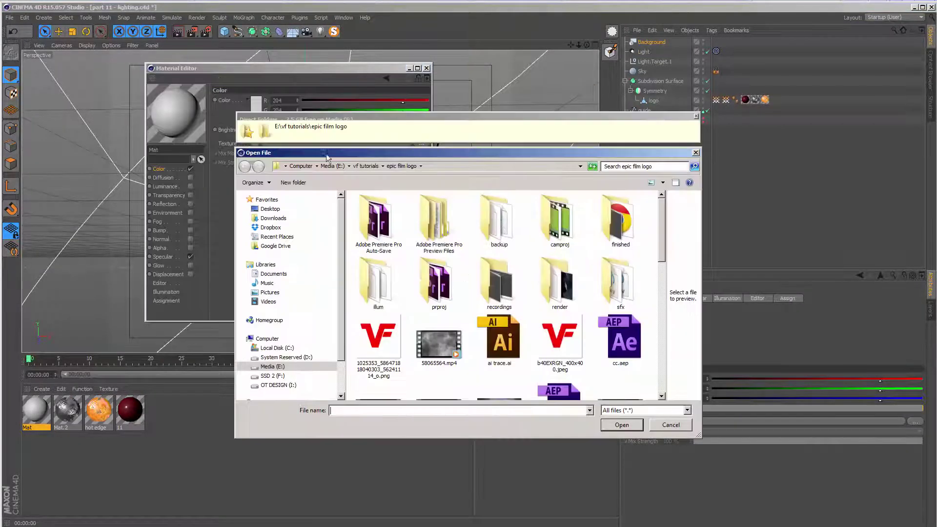
click(511, 366)
double_click(506, 344)
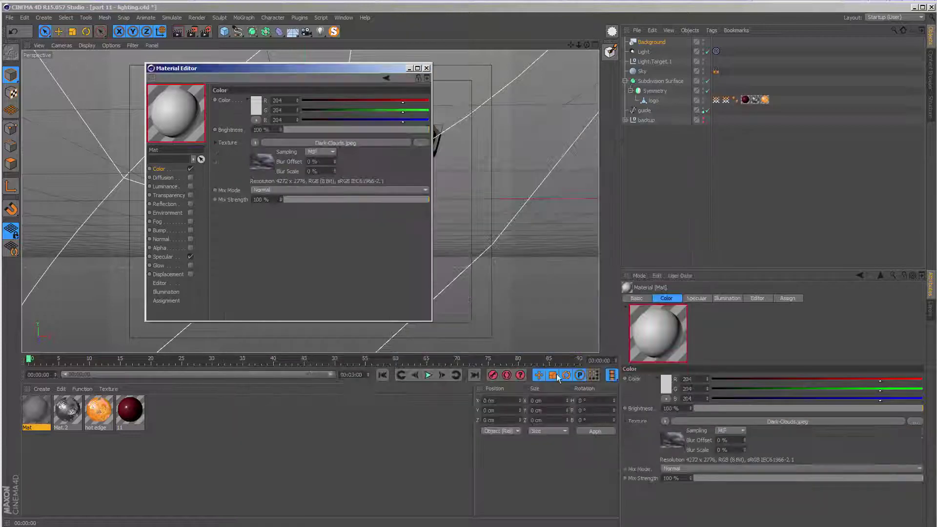
click(426, 69)
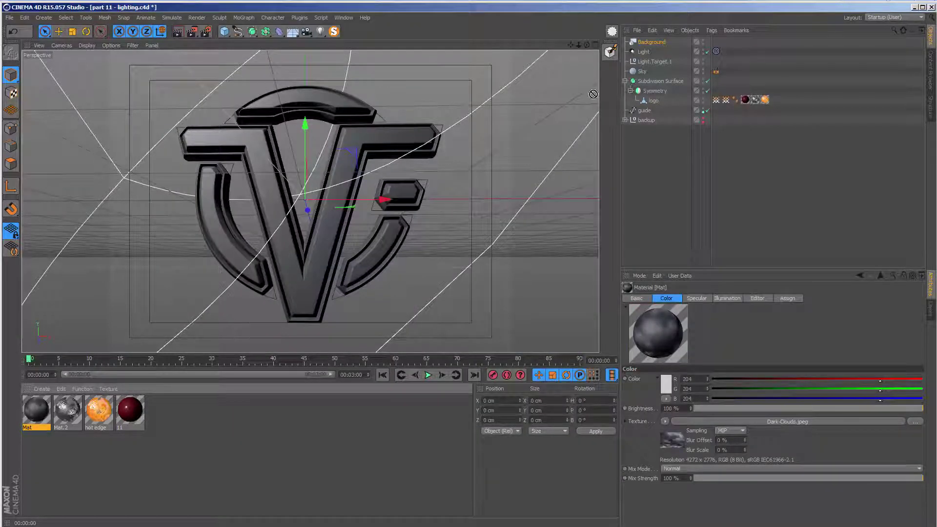
drag(646, 41, 648, 42)
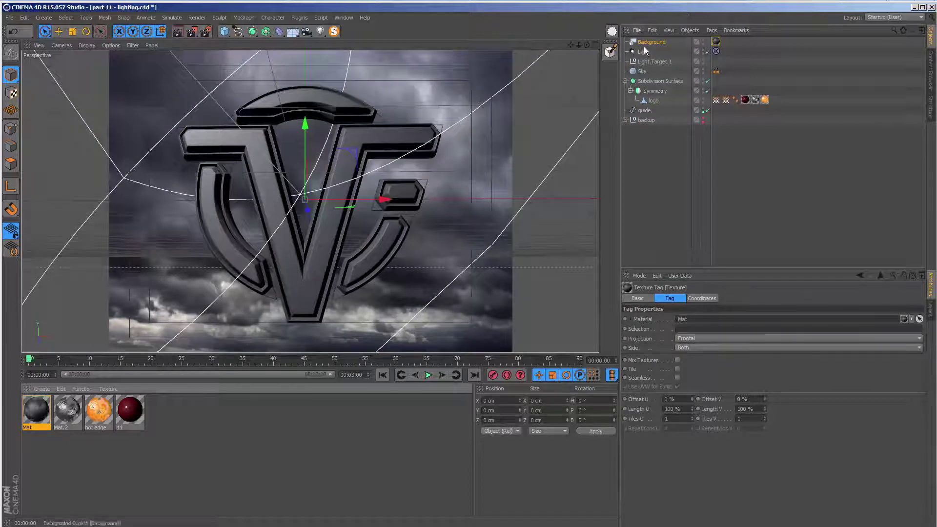
Render the red logo over clouds, compare with the reference clip, and return to Cinema 4D
click(180, 34)
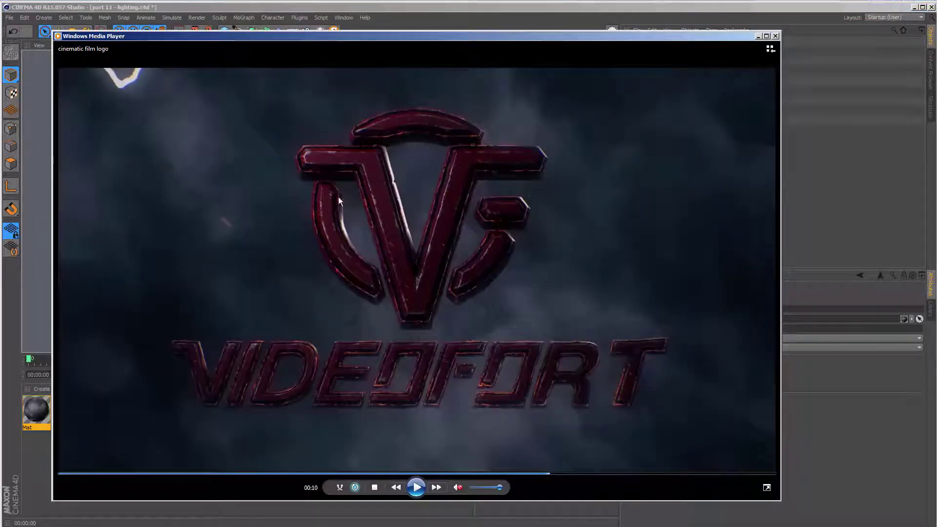
click(31, 141)
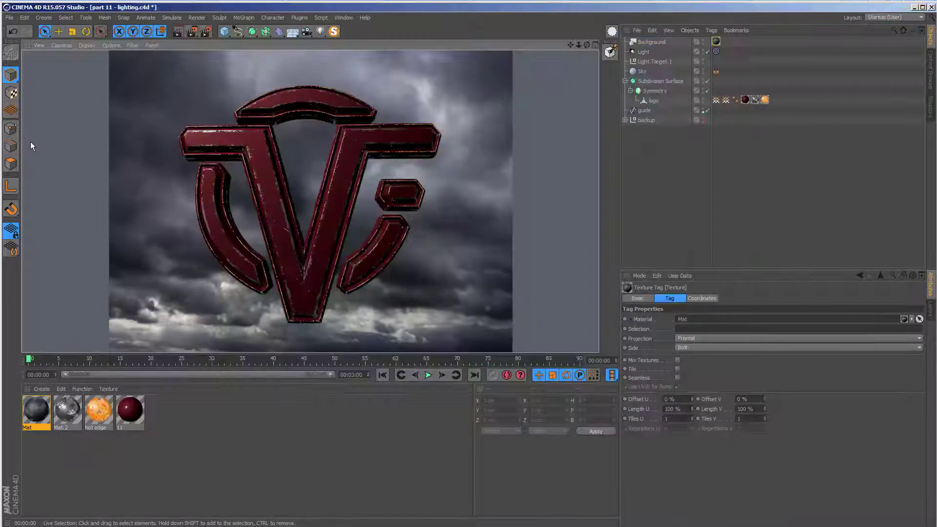
Re-render, then set the Render Settings Output film aspect to HDTV (16:9)
key(ctrl+r)
click(205, 31)
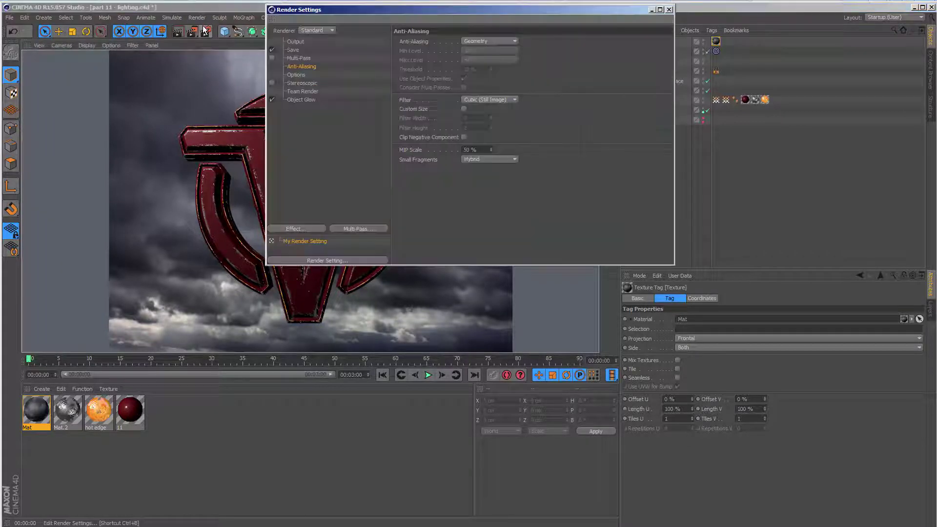
click(302, 43)
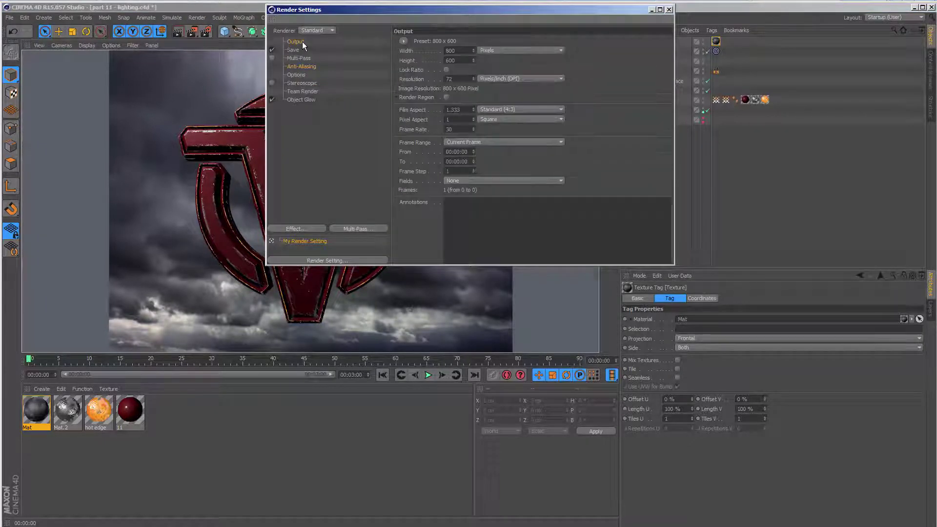
click(496, 109)
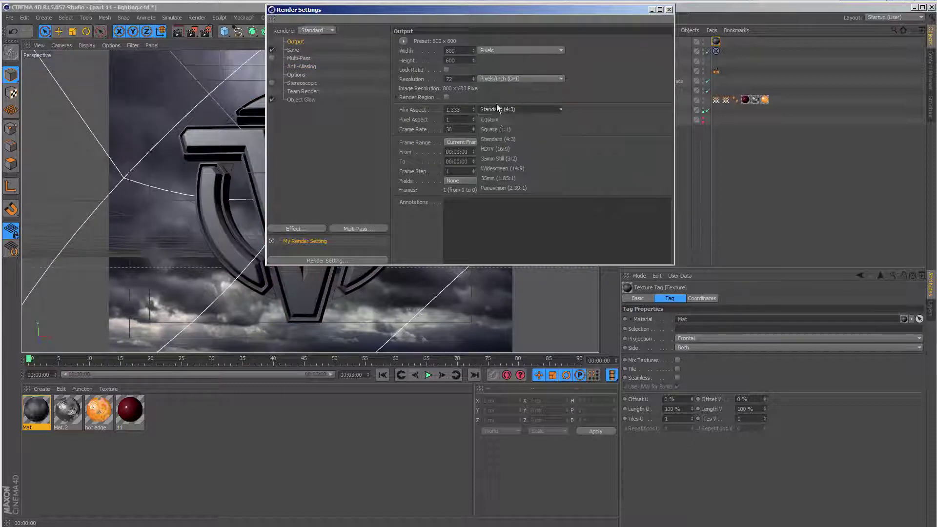
click(508, 148)
click(670, 10)
drag(328, 354, 328, 373)
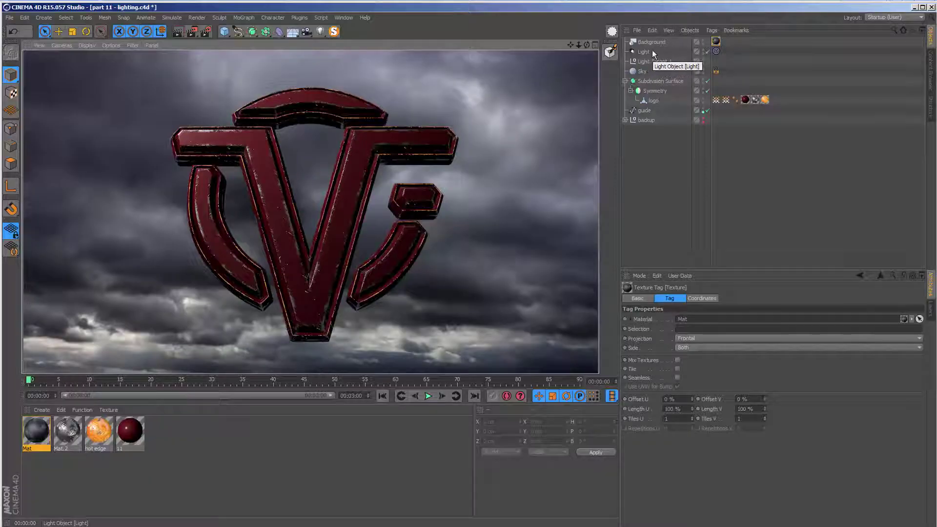
Rename the first light to Key and duplicate it as Key.1
double_click(647, 52)
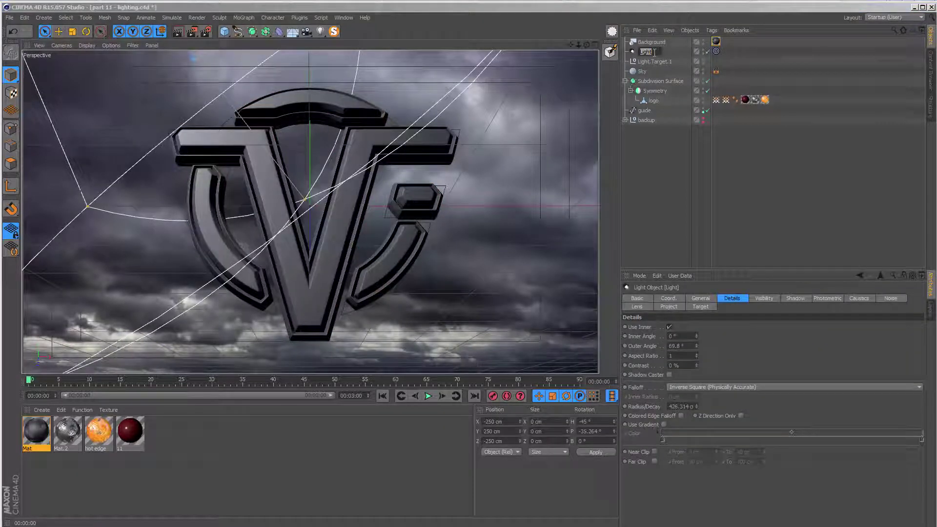
text(Key)
key(Return)
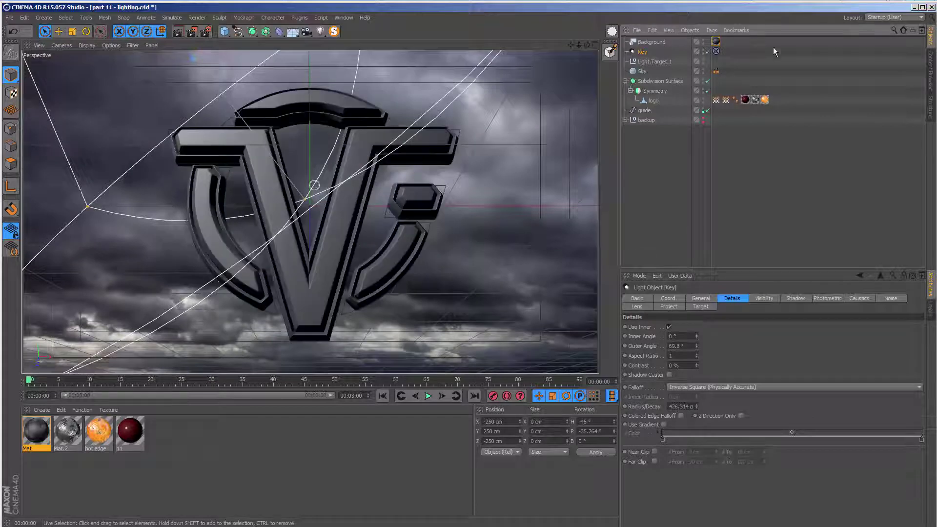
ctrl+drag(643, 52, 643, 59)
scroll(318, 106, down, 3)
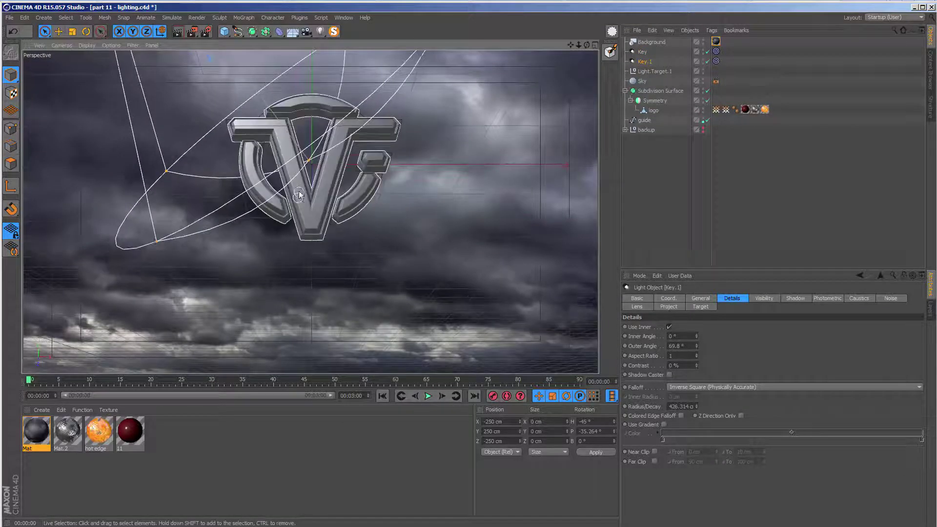
mouse_move(318, 107)
alt+mouse_down()
mouse_move(234, 201)
mouse_move(300, 345)
alt+mouse_up()
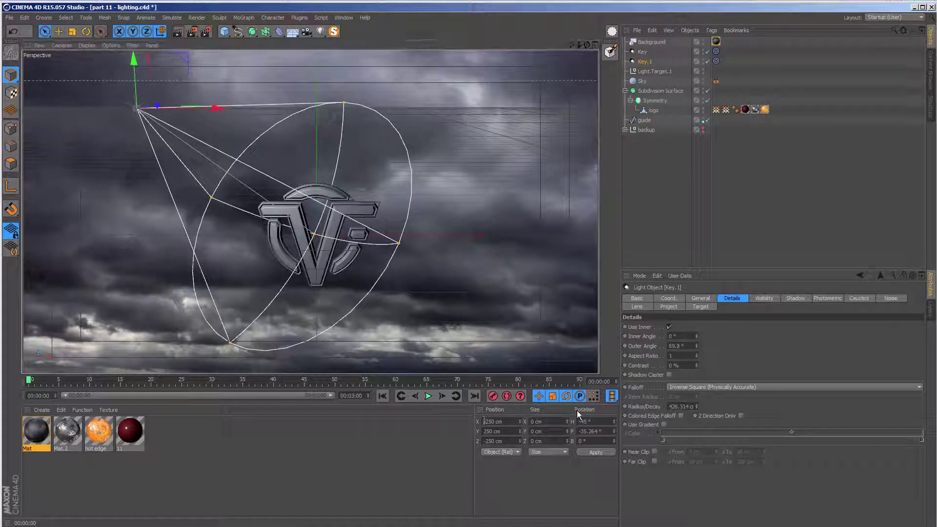
Move Key.1 to X 250 cm and lower its intensity to 25%
key(Delete)
key(Return)
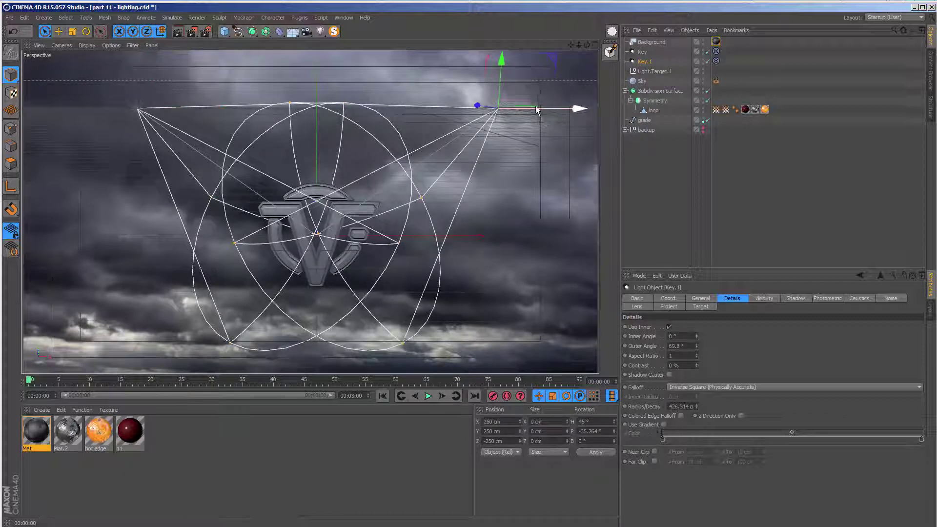
click(702, 299)
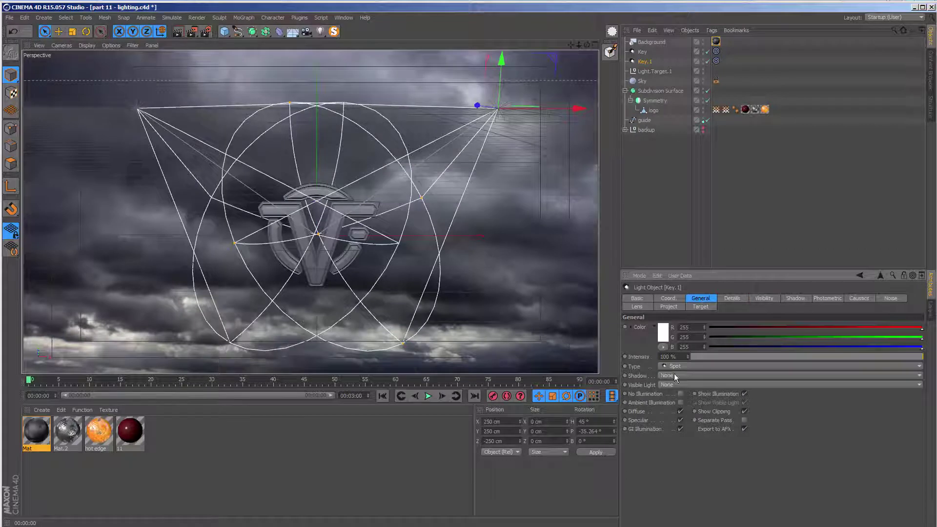
click(680, 356)
text(25)
key(Return)
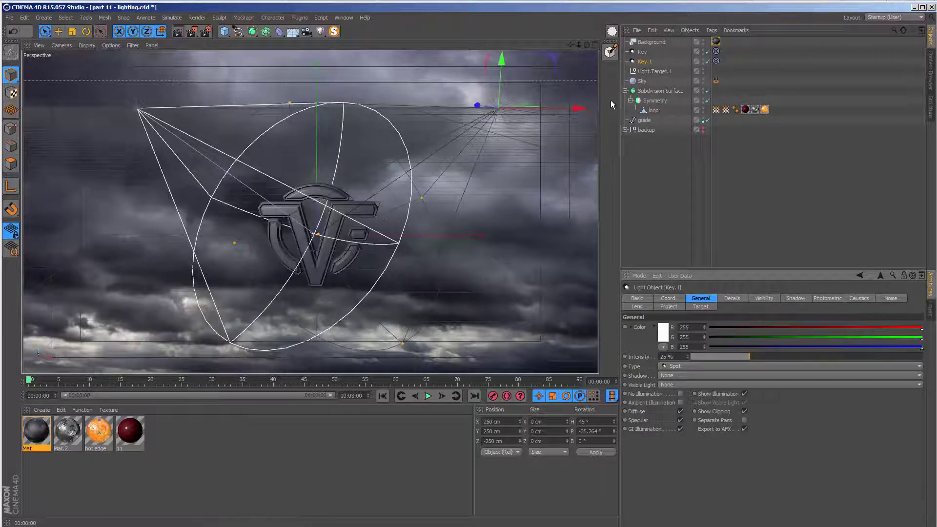
click(643, 51)
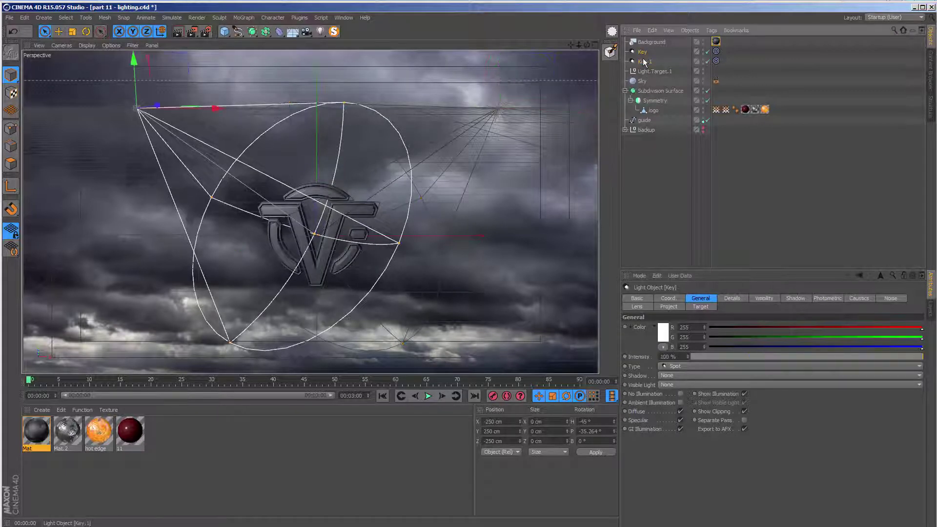
Switch off the Fill light
click(645, 62)
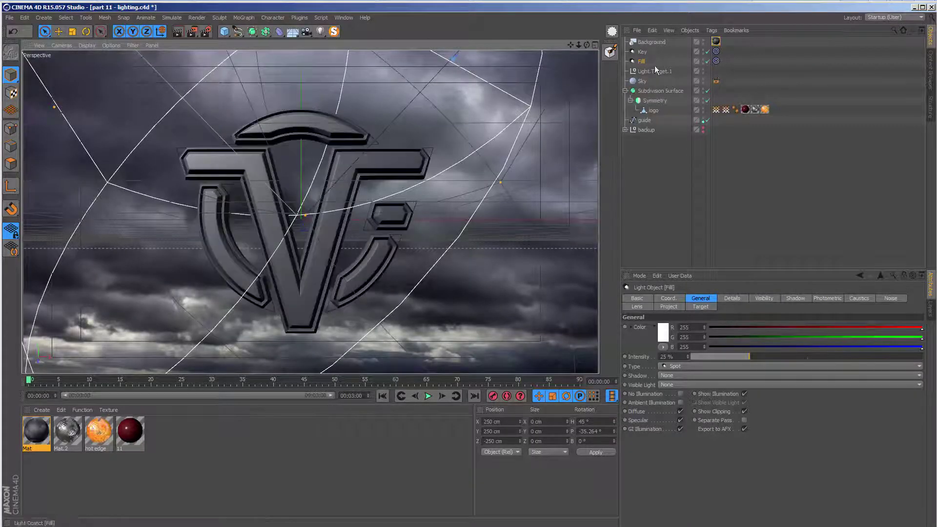
click(708, 60)
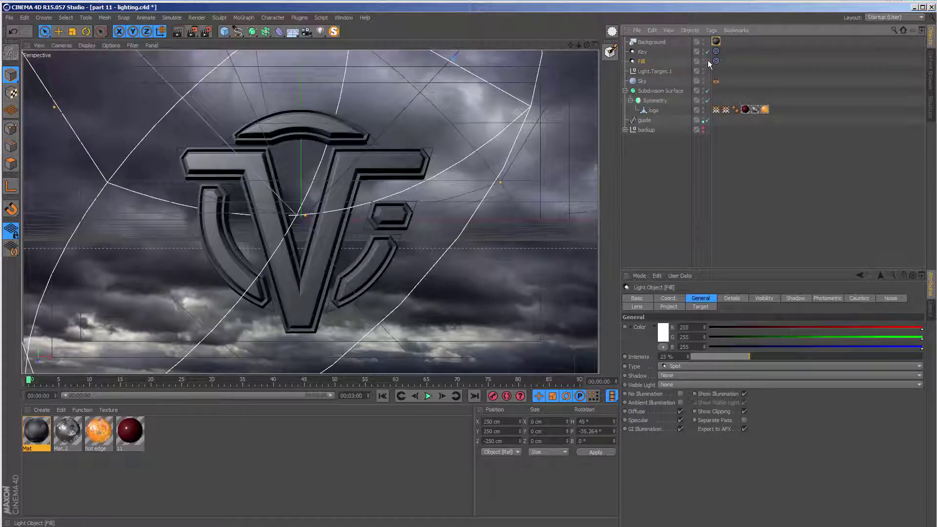
scroll(329, 182, up, 1)
scroll(329, 183, up, 1)
scroll(322, 183, up, 1)
scroll(315, 185, up, 1)
scroll(315, 191, up, 1)
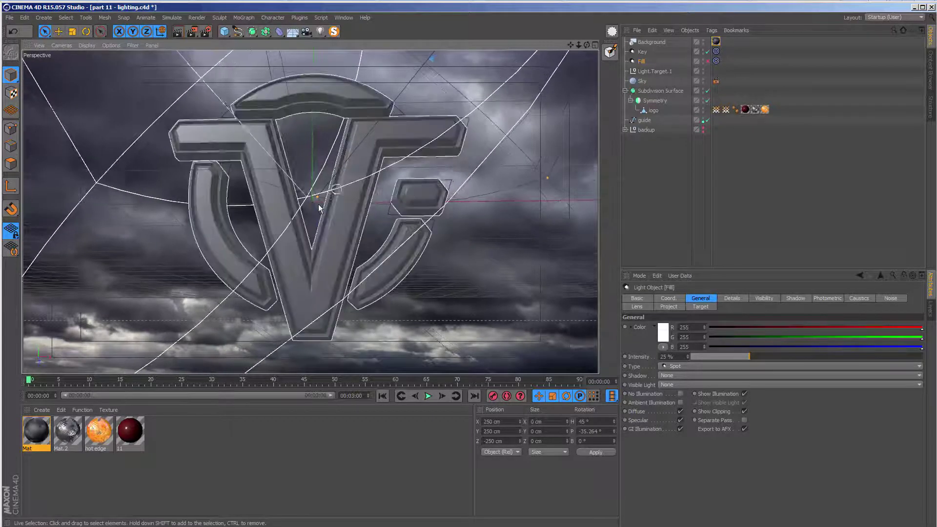
scroll(317, 202, up, 1)
scroll(317, 208, up, 2)
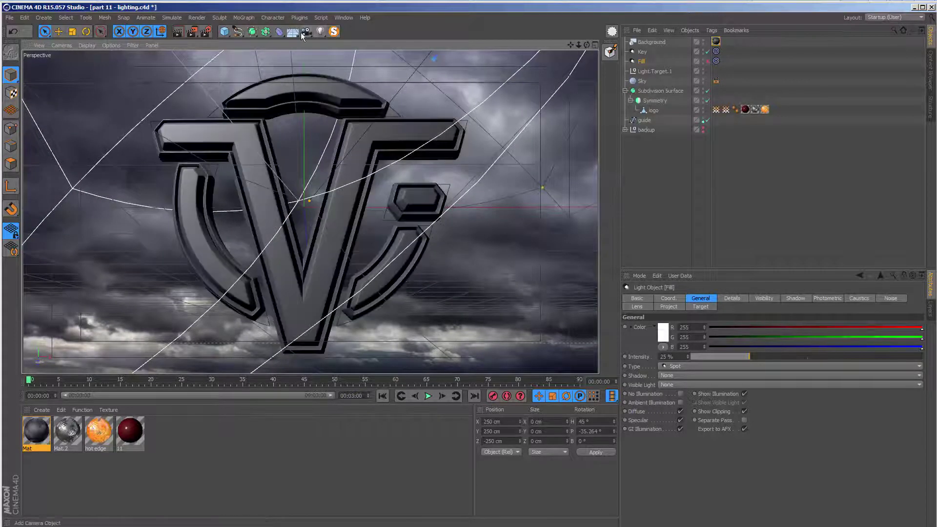
Add a camera with a 50 mm Normal Lens and dolly it back to frame the logo
click(302, 33)
click(349, 45)
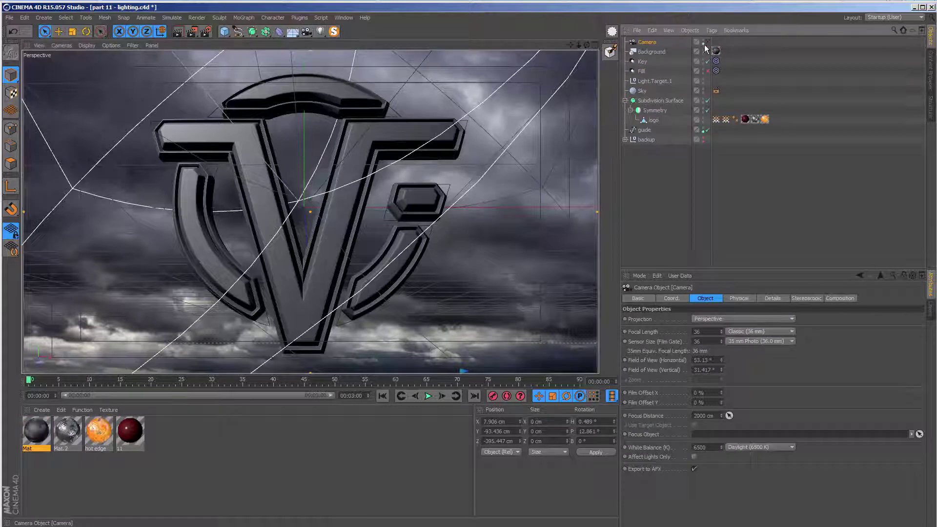
click(756, 332)
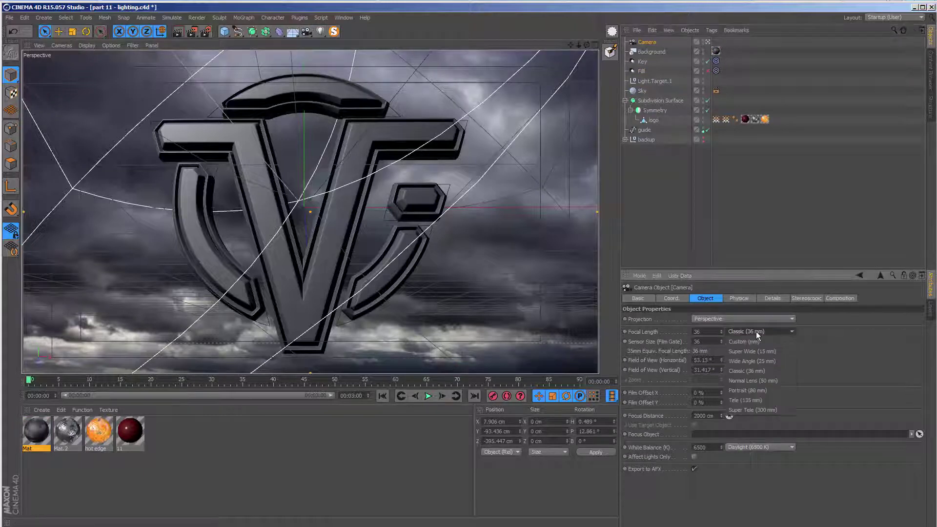
click(763, 378)
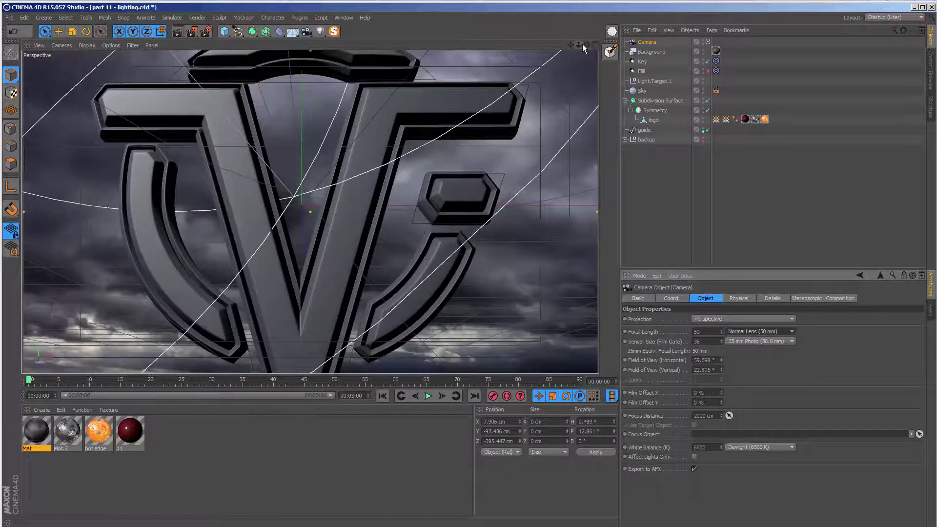
drag(581, 45, 569, 45)
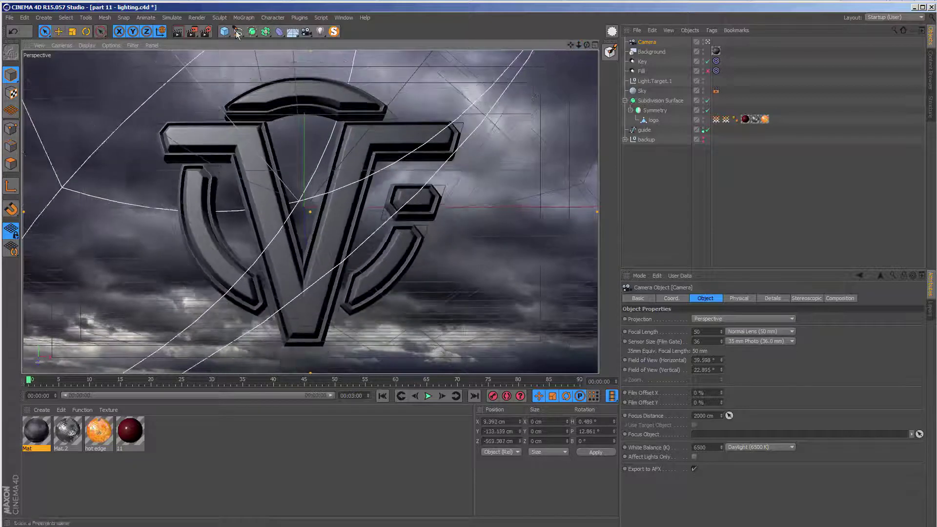
Render the scene, re-enable the Fill light, and render again
click(192, 32)
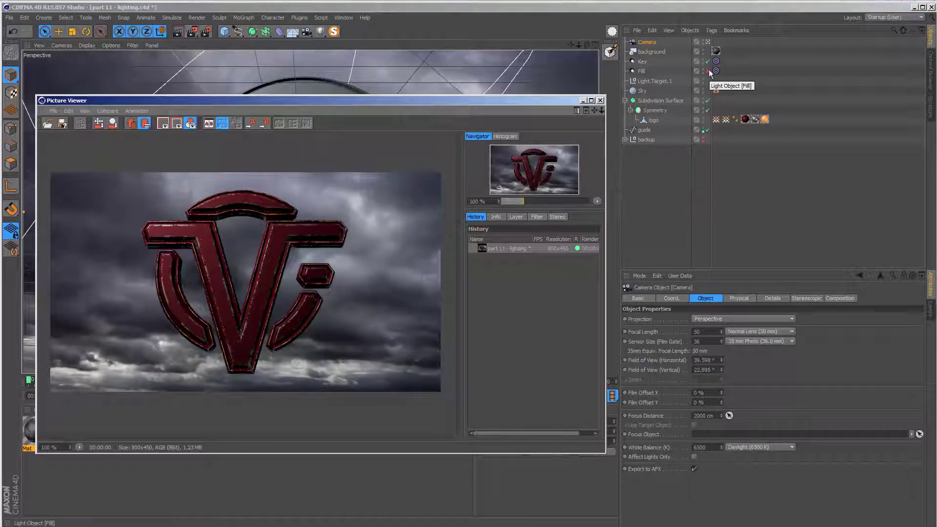
click(708, 70)
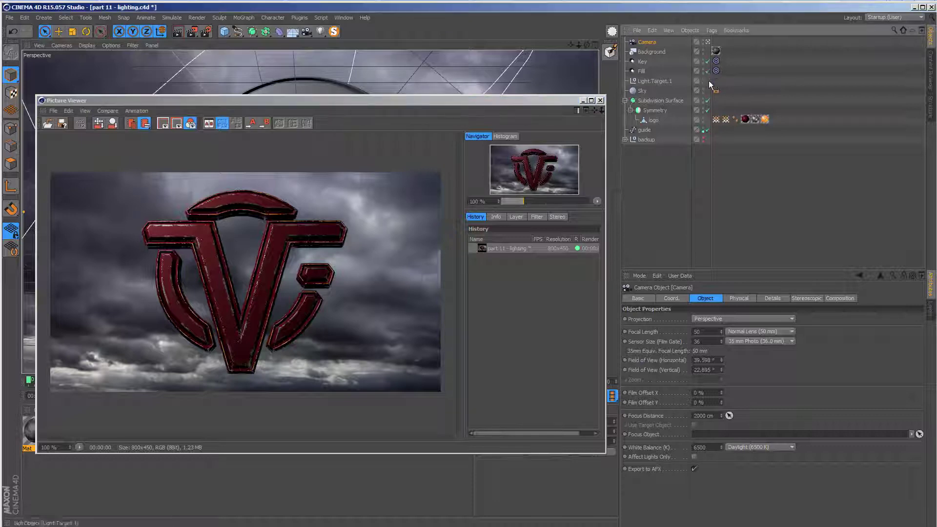
click(192, 33)
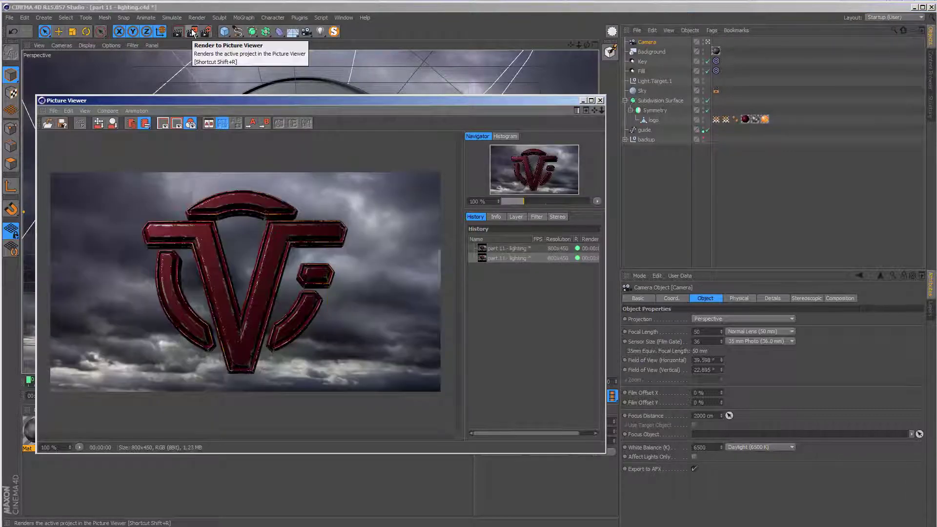
Toggle between the two History renders to compare them, then close the Picture Viewer
click(504, 248)
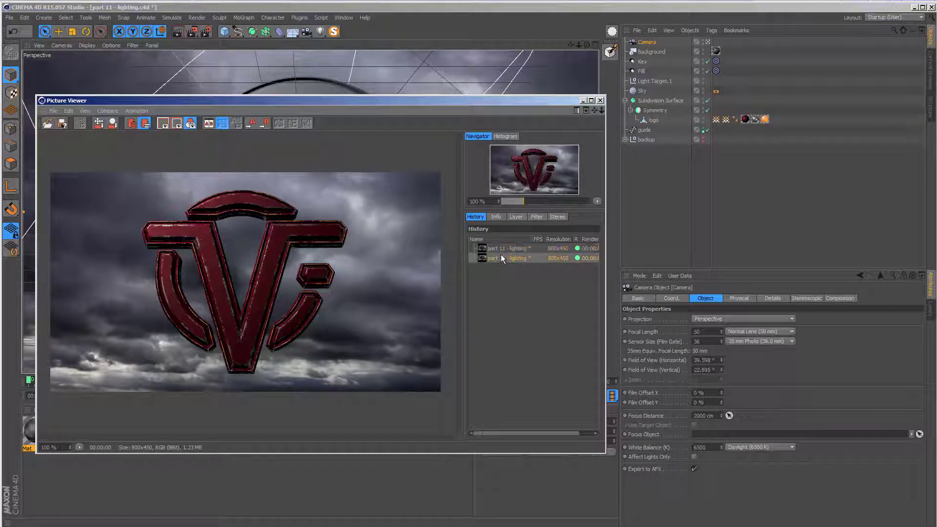
click(499, 259)
click(498, 249)
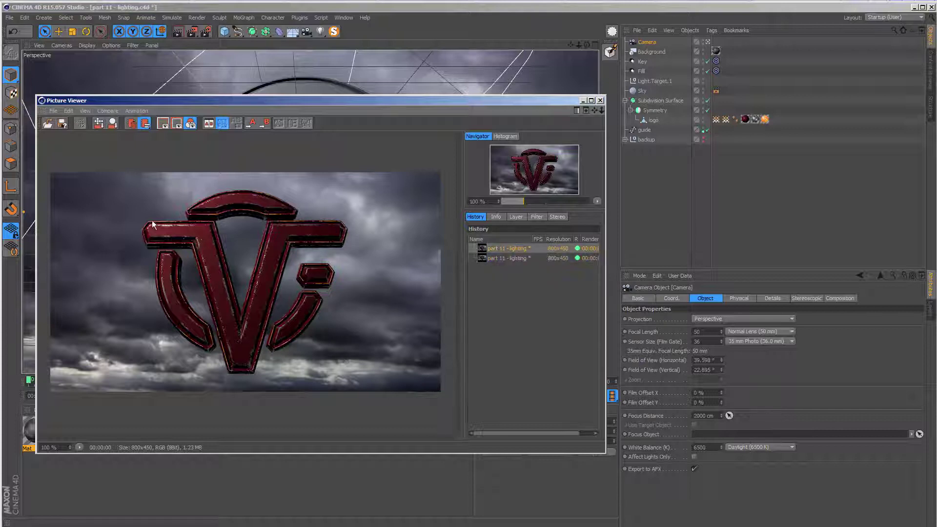
click(492, 258)
click(496, 248)
click(499, 248)
click(498, 255)
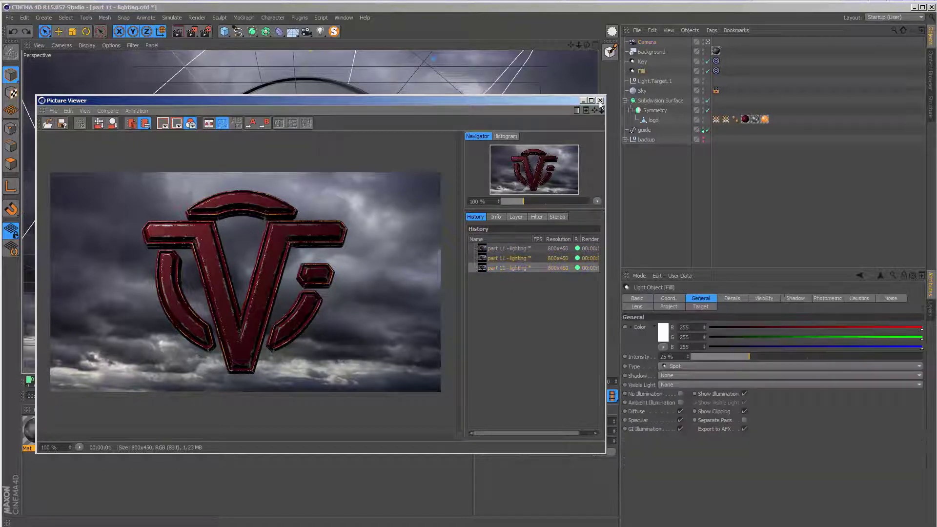
click(600, 101)
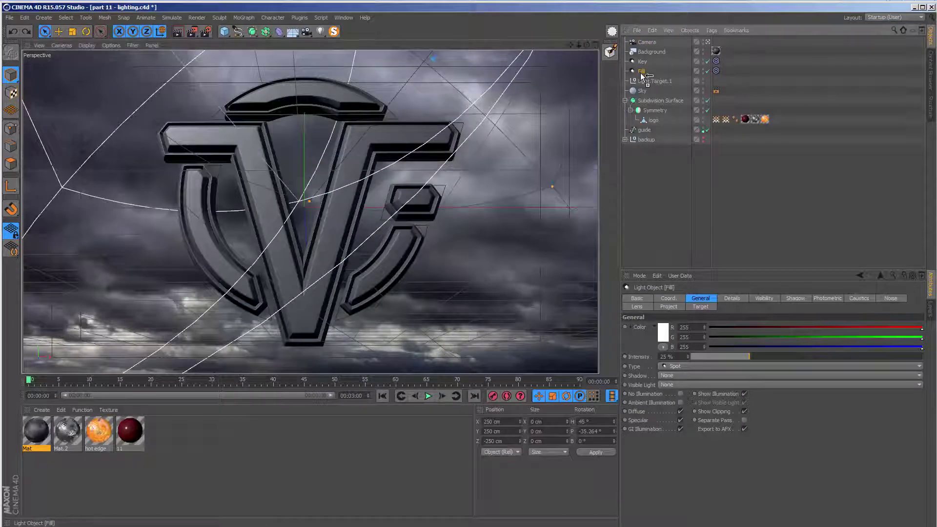
Duplicate the Fill light and move the copy behind the logo to X 125, Y 125 cm
ctrl+drag(642, 72, 645, 83)
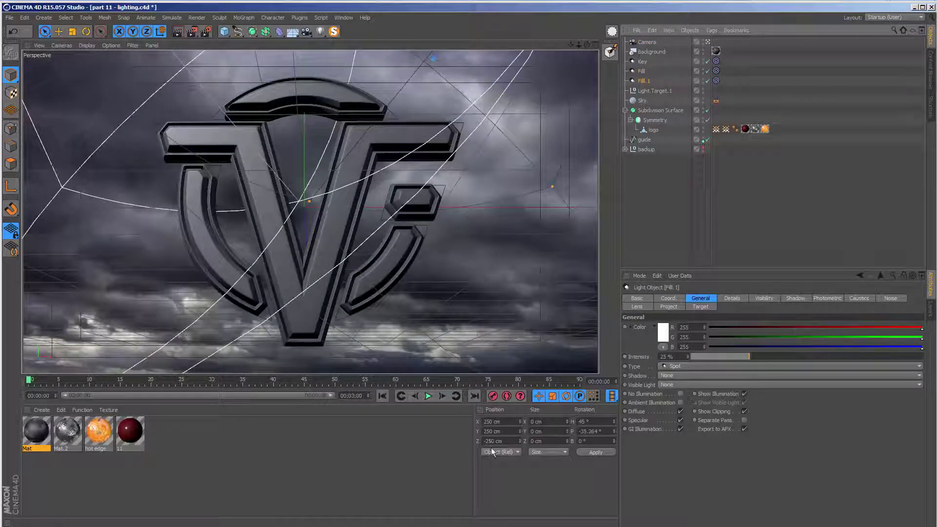
click(488, 441)
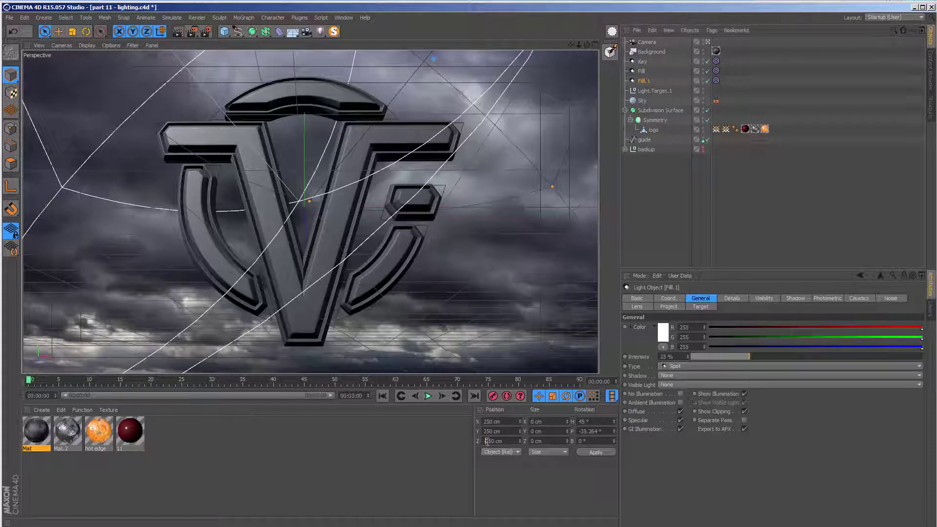
text(-)
key(Return)
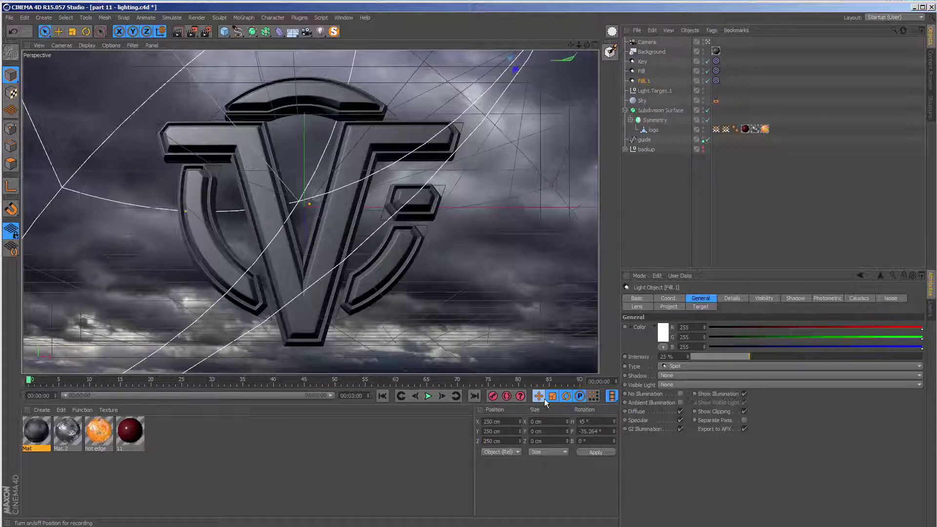
click(506, 431)
text(/2)
key(Return)
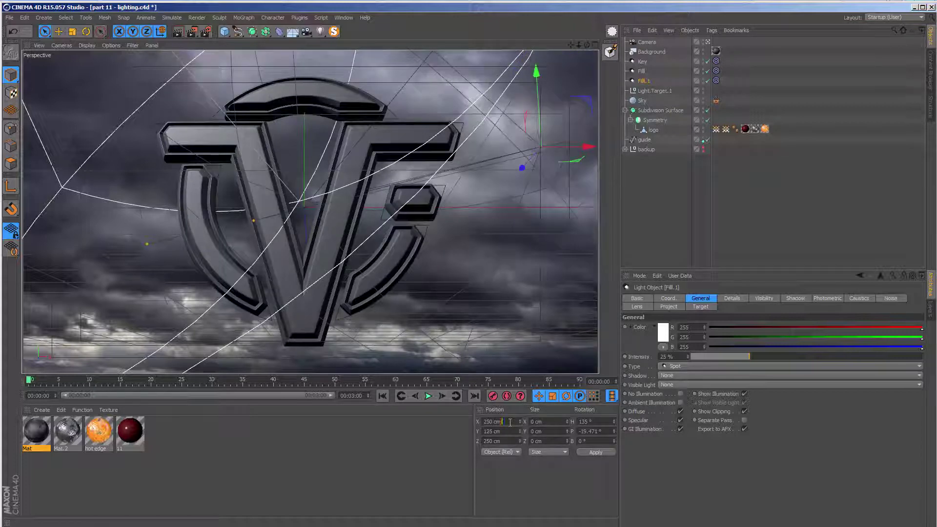
key(Return)
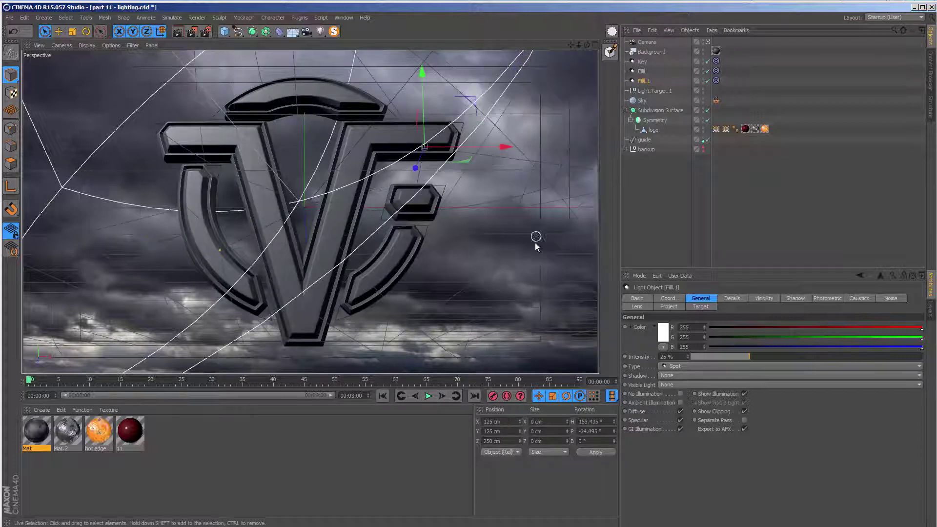
Leave the camera view, orbit sideways, and set the copied light's intensity to 150%
click(709, 42)
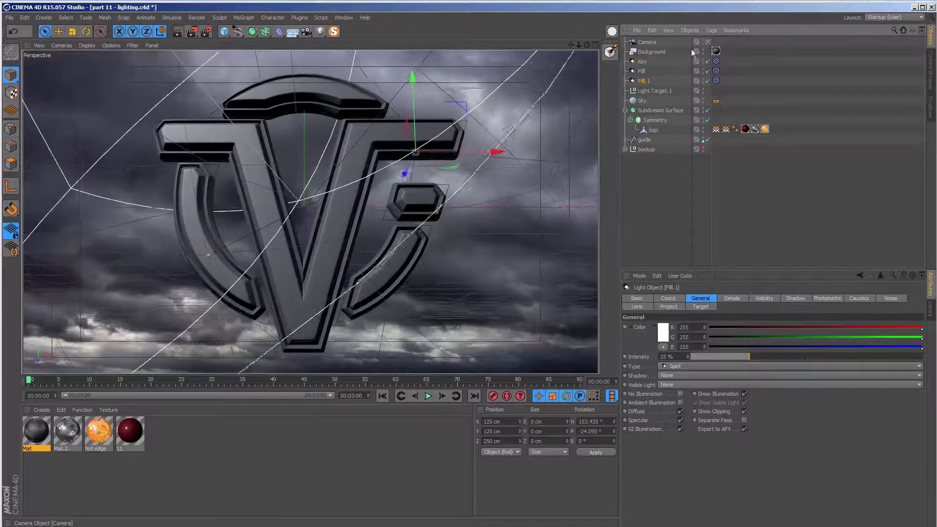
mouse_move(310, 205)
alt+mouse_down()
mouse_move(303, 200)
mouse_move(302, 235)
alt+mouse_up()
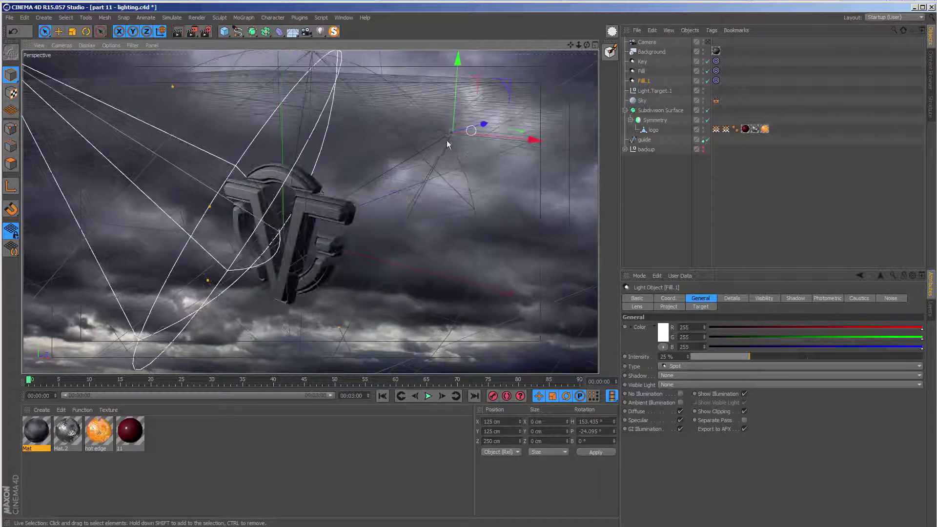
double_click(682, 357)
text(150)
key(Return)
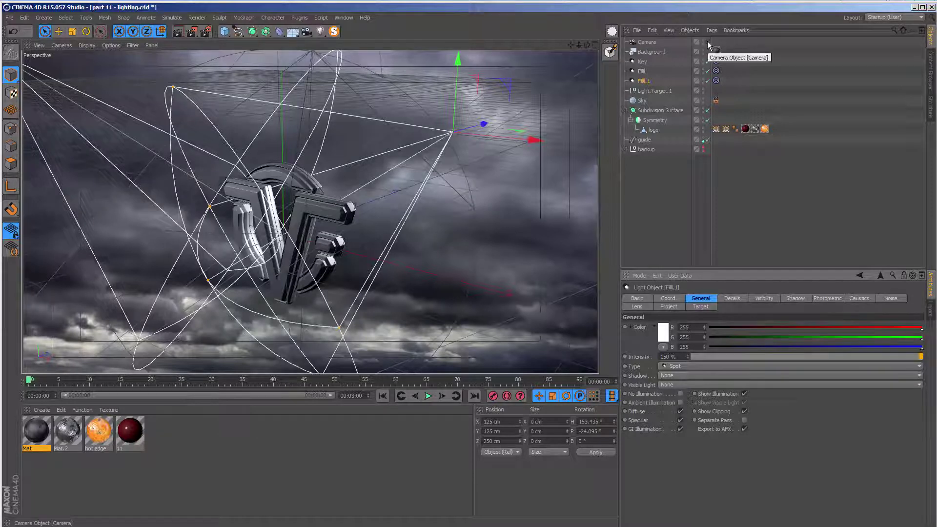
Rename the copied light 'back' and render the scene camera view in the viewport
double_click(642, 81)
text(bac)
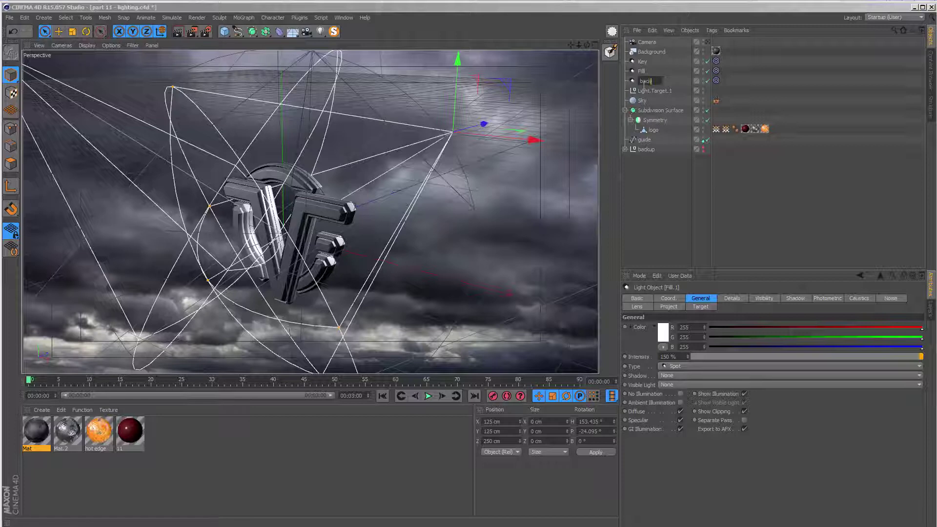
text(k)
key(Return)
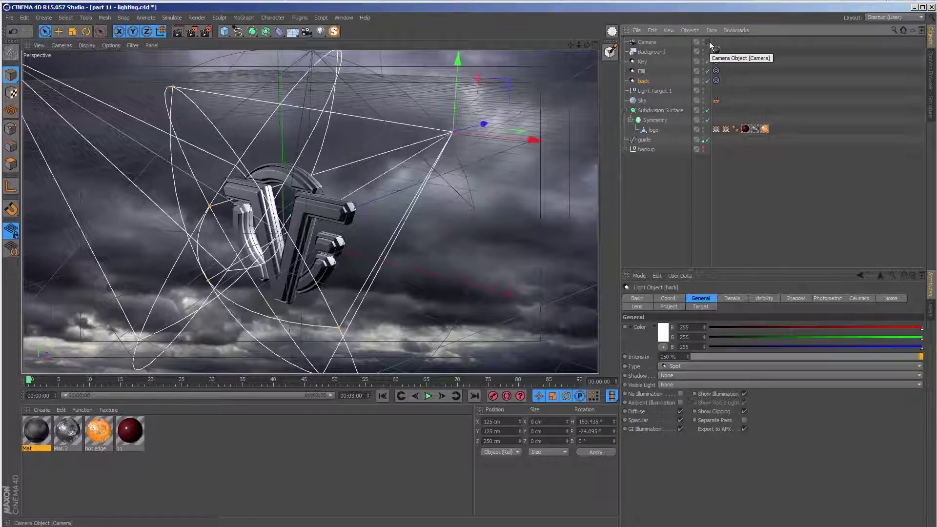
click(708, 42)
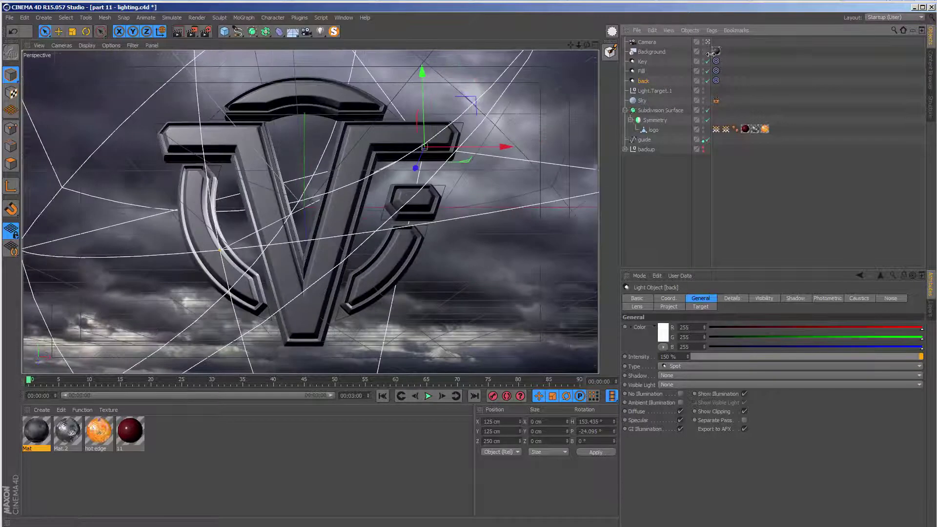
click(178, 31)
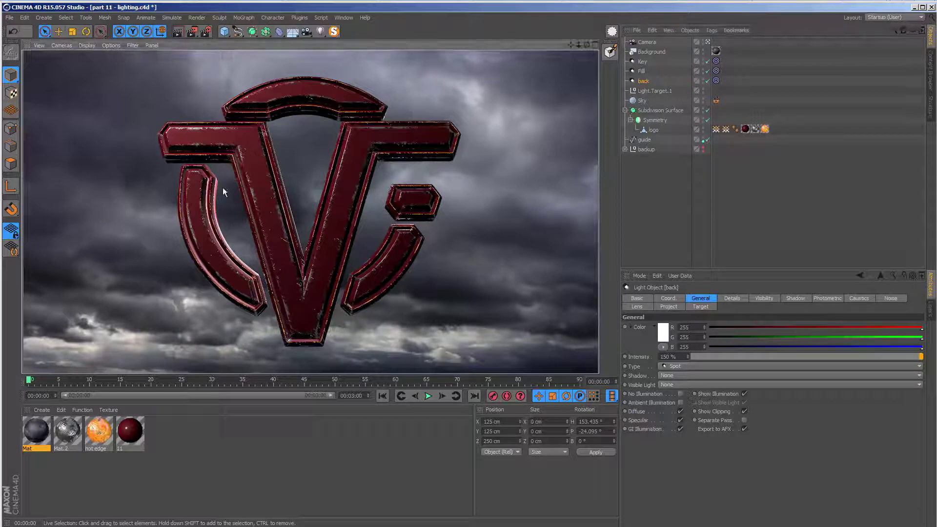
Render an angled orbit view of the logo, then bring up the reference logo video
mouse_move(224, 186)
alt+mouse_down()
mouse_move(215, 210)
mouse_move(232, 181)
alt+mouse_up()
click(180, 32)
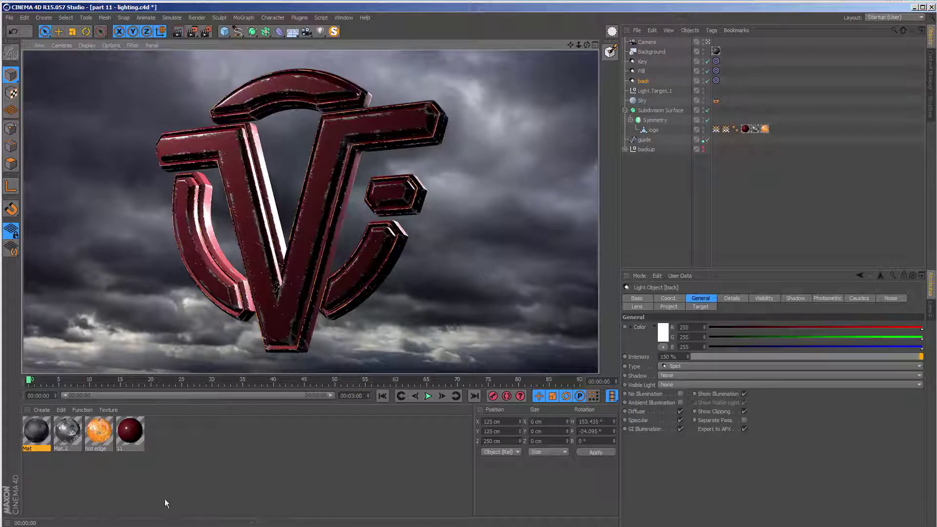
key(alt+Tab)
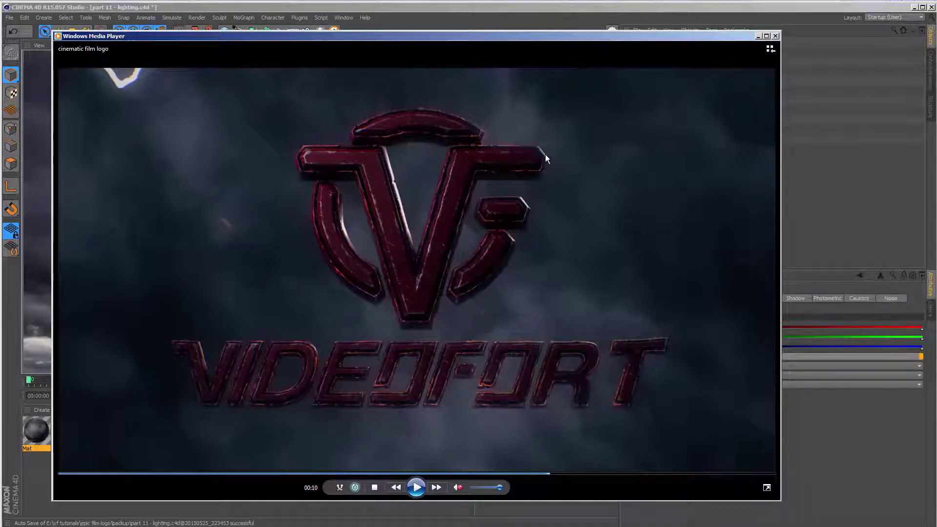
Render the logo to the Picture Viewer, compare stored renders, then close the viewer
click(257, 5)
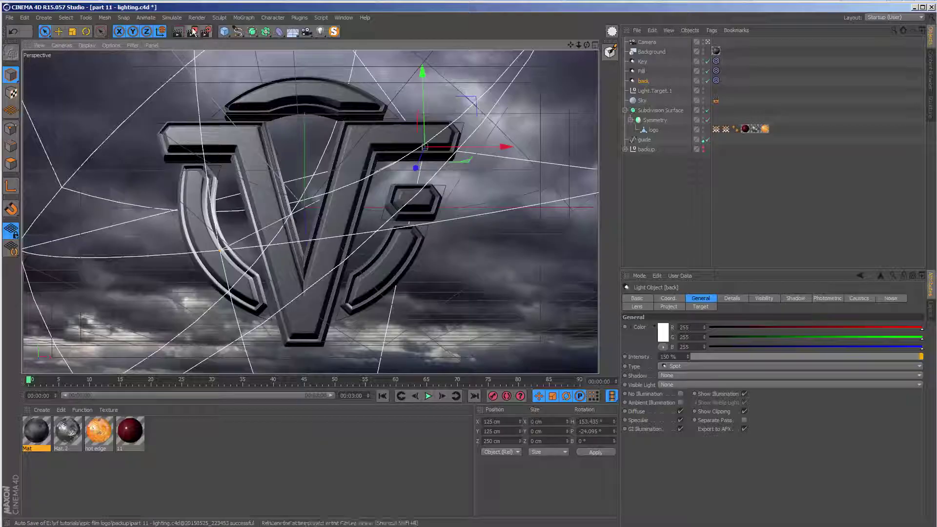
click(193, 31)
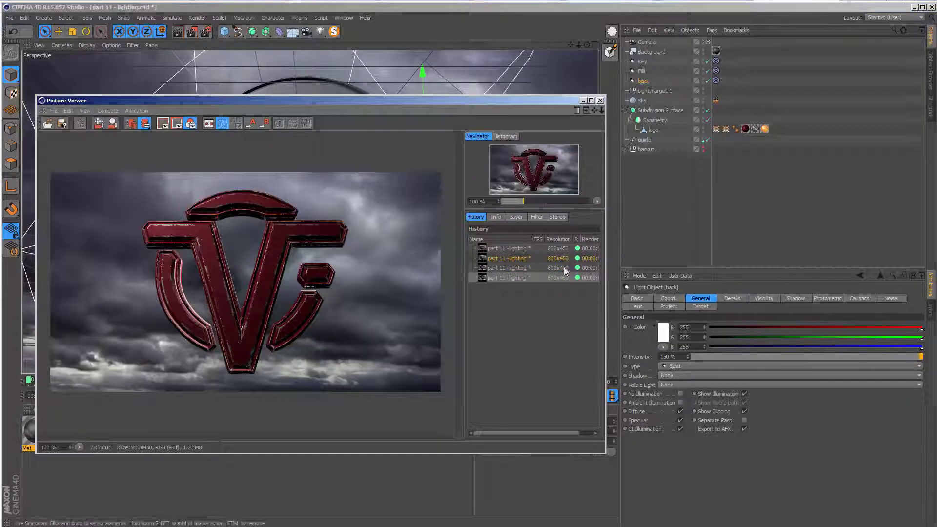
click(499, 278)
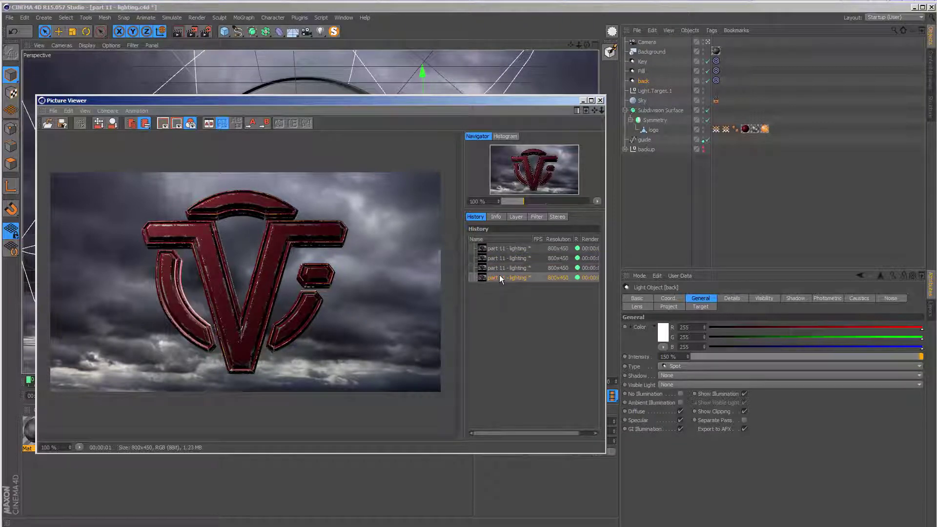
click(601, 100)
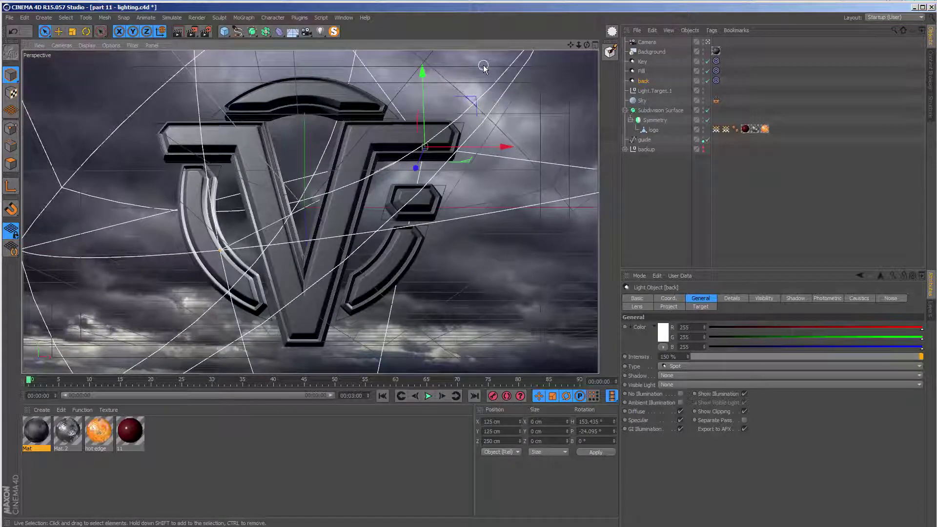
Duplicate the Fill light and name the copy 'bounce'
click(642, 72)
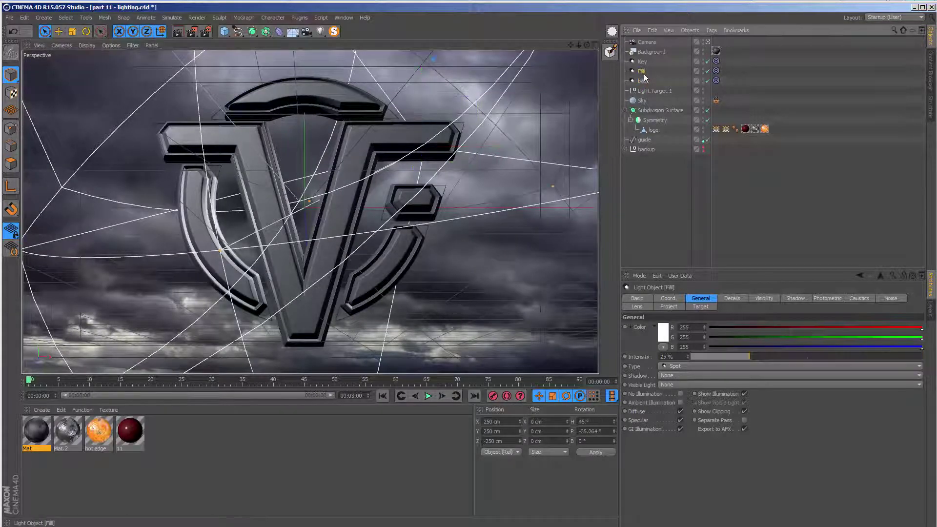
ctrl+drag(642, 73, 644, 87)
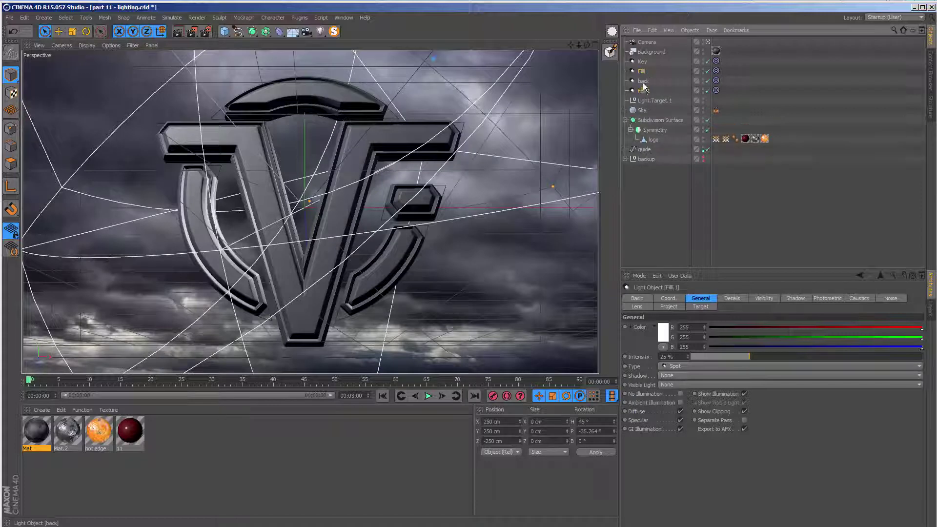
text(bounce)
key(Return)
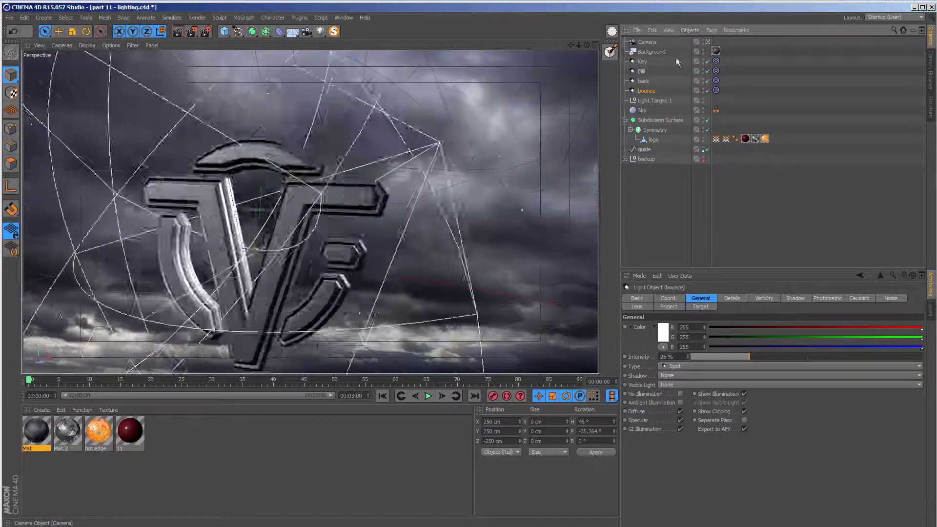
scroll(261, 276, down, 5)
mouse_move(234, 273)
alt+mouse_down()
mouse_move(261, 275)
mouse_move(174, 312)
alt+mouse_up()
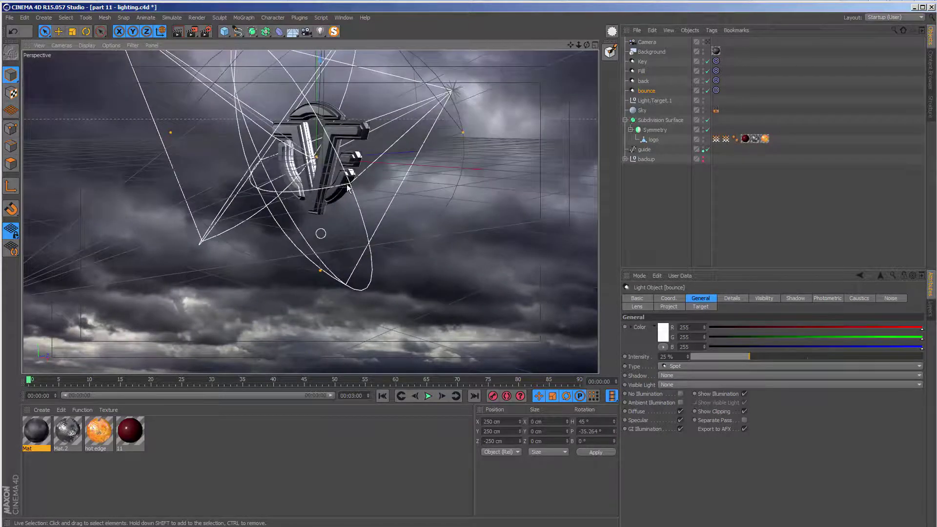
mouse_move(336, 208)
alt+mouse_down()
mouse_move(312, 229)
mouse_move(303, 273)
alt+mouse_up()
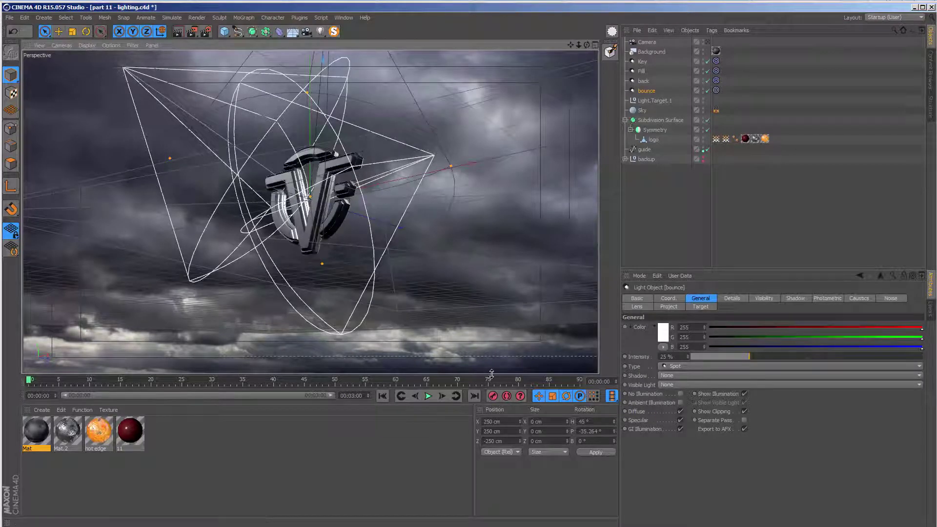
Place the bounce light at X 0, Y -250 cm and make it an Area light
double_click(505, 422)
text(0)
key(Tab)
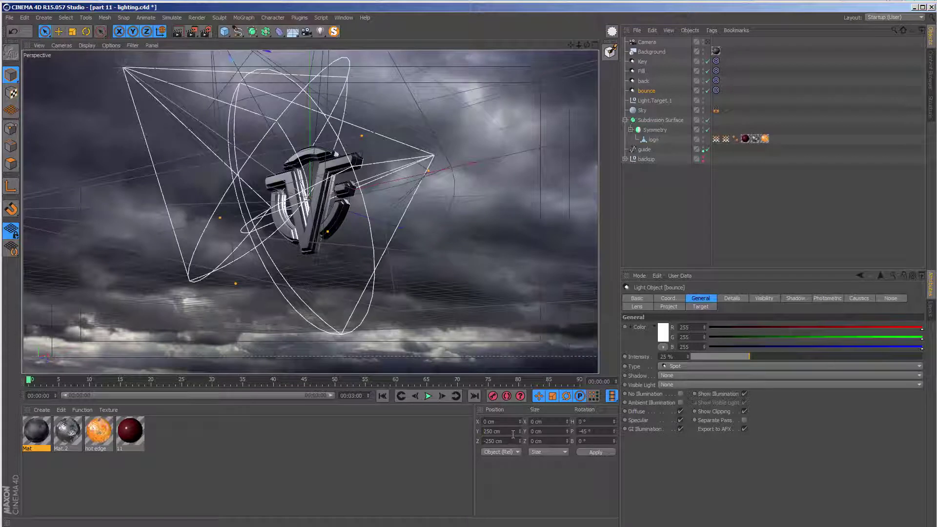
text(-)
key(Return)
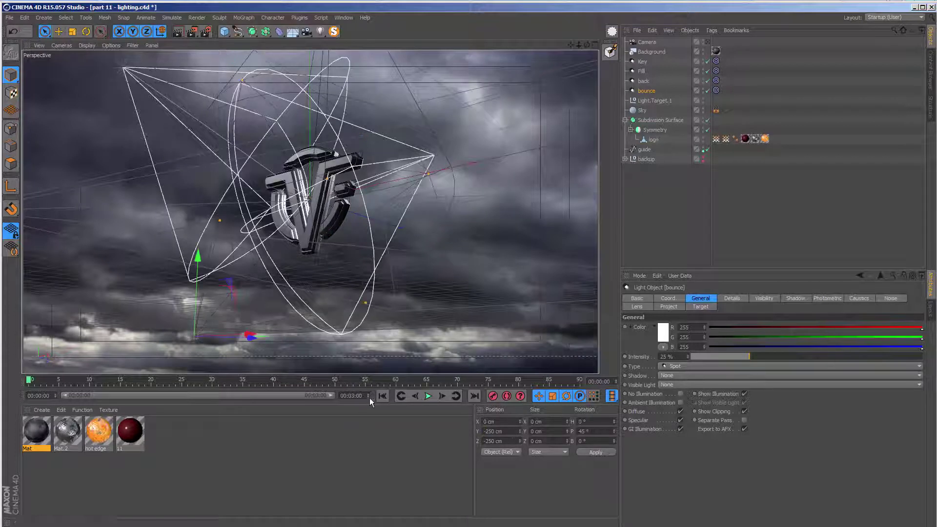
click(675, 366)
click(675, 406)
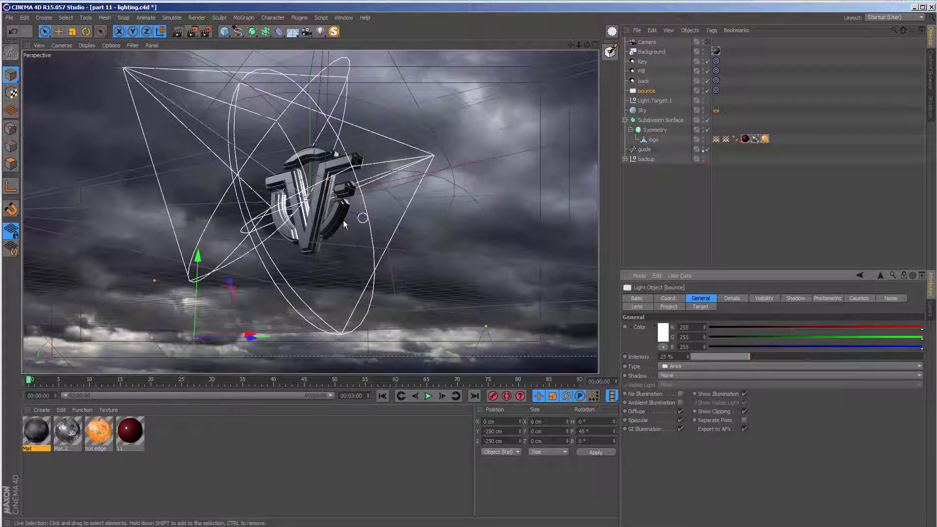
mouse_move(325, 228)
alt+mouse_down()
mouse_move(299, 196)
mouse_move(308, 211)
mouse_move(261, 230)
mouse_move(479, 89)
alt+mouse_up()
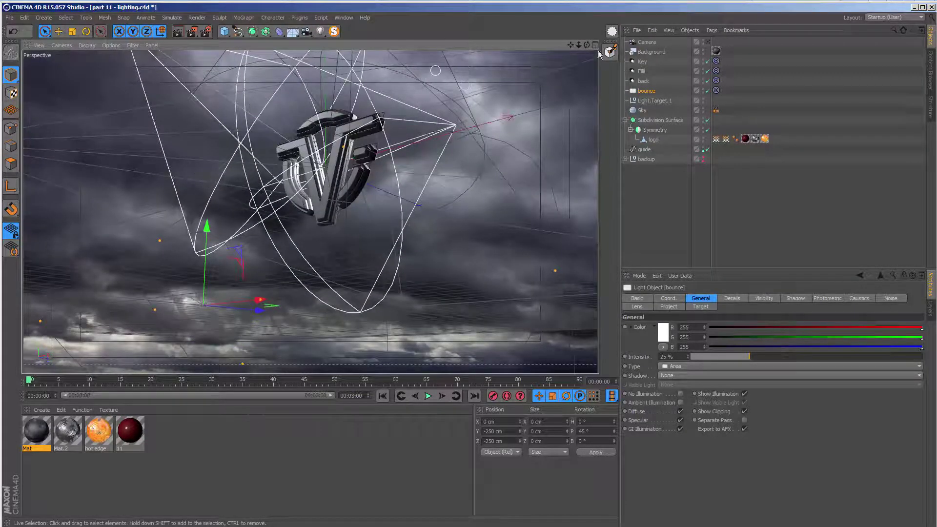
Hide the sky background in the editor view and preview a viewport render
click(702, 49)
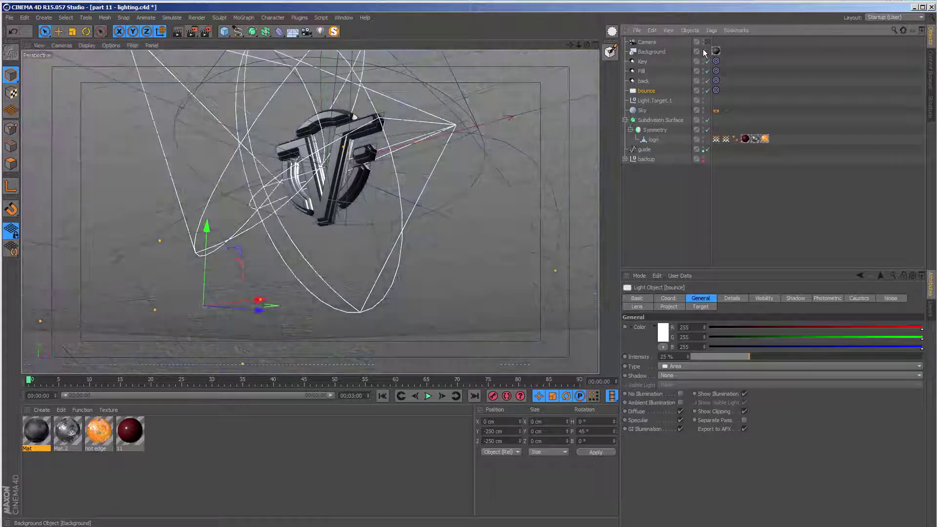
click(177, 32)
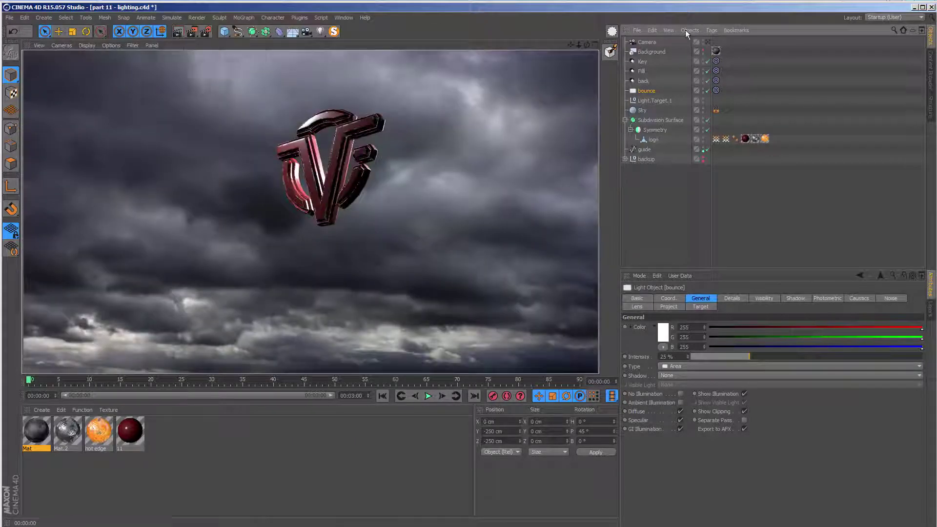
click(259, 303)
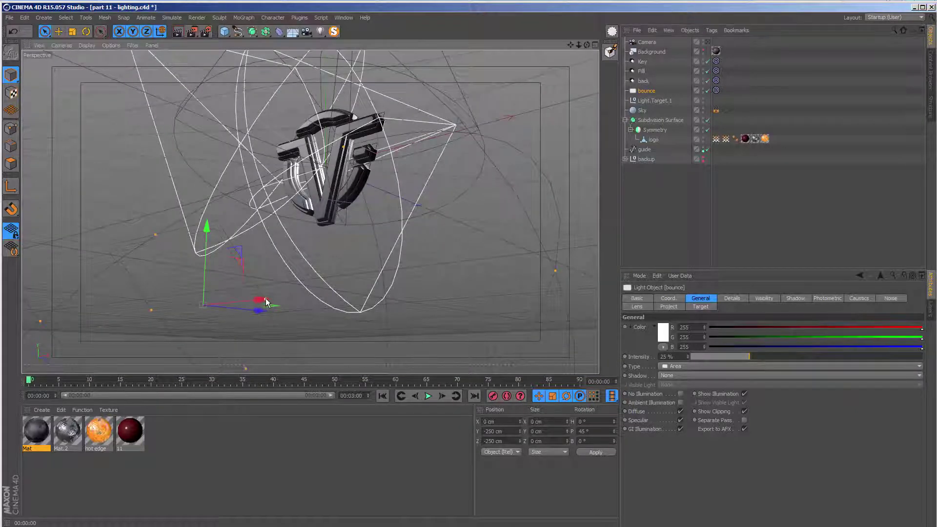
Render the scene camera view to the Picture Viewer and compare it with the previous render
click(293, 286)
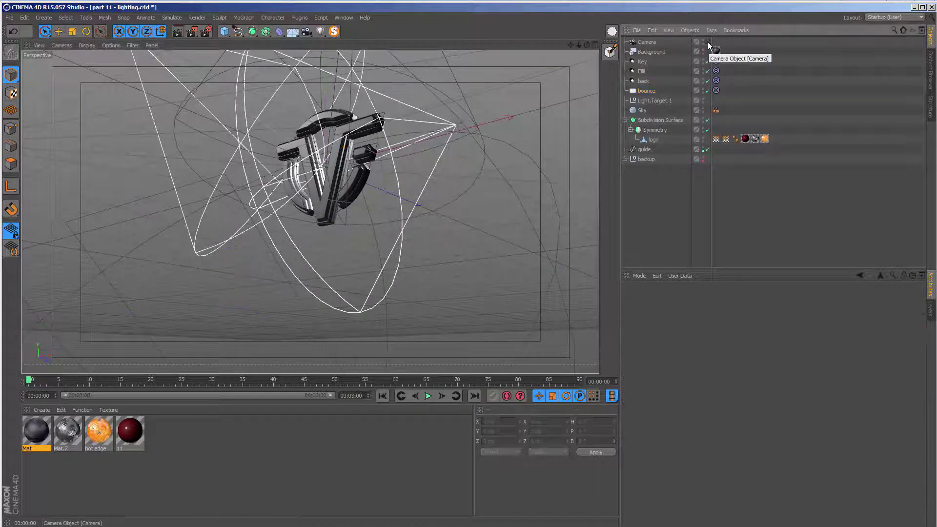
click(708, 43)
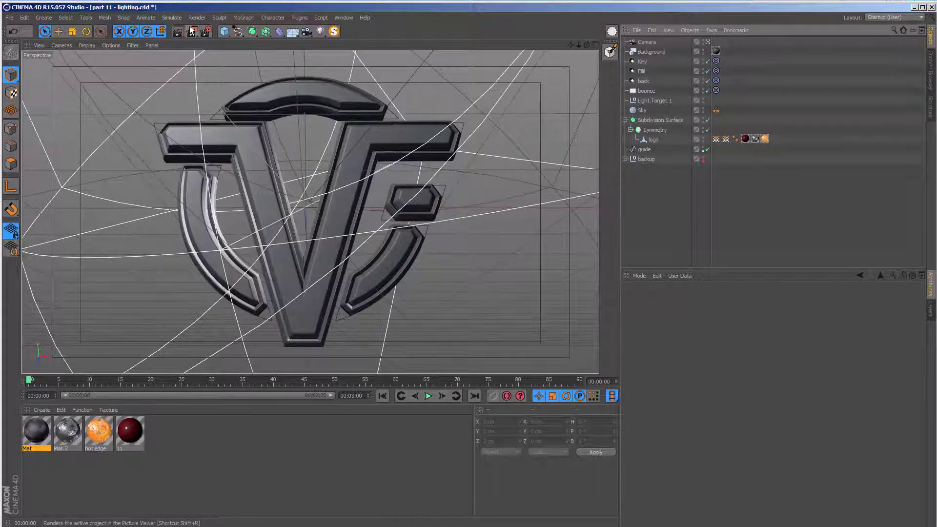
click(192, 31)
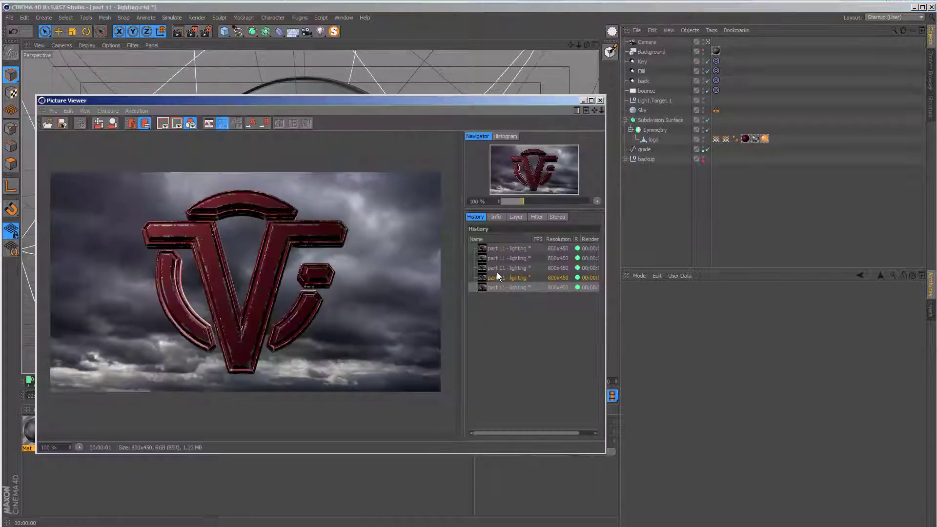
click(497, 276)
click(494, 285)
click(492, 285)
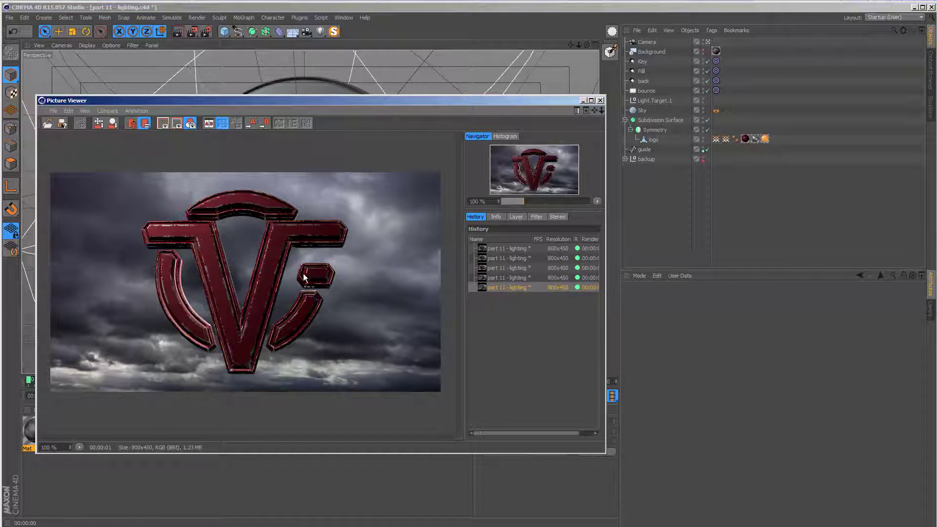
Add a new omni light with Ambient Illumination enabled and render a test image
click(600, 100)
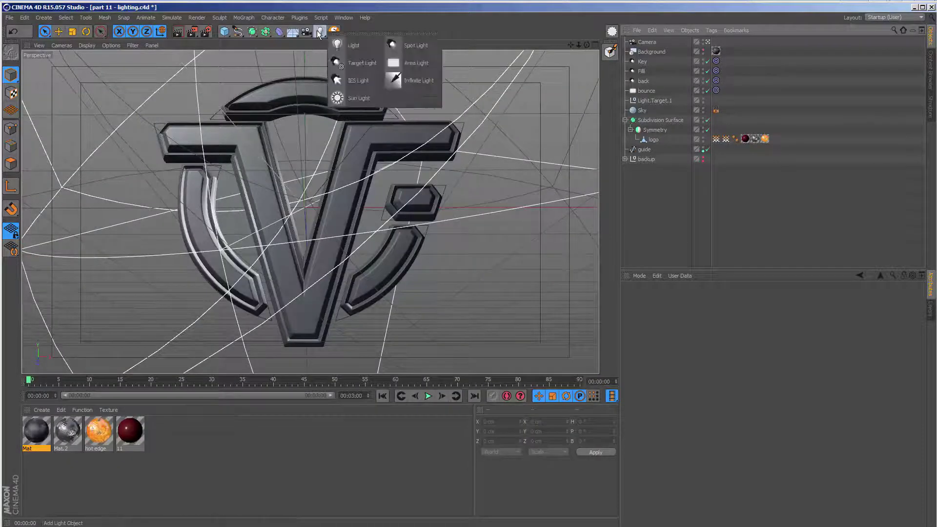
drag(319, 31, 355, 42)
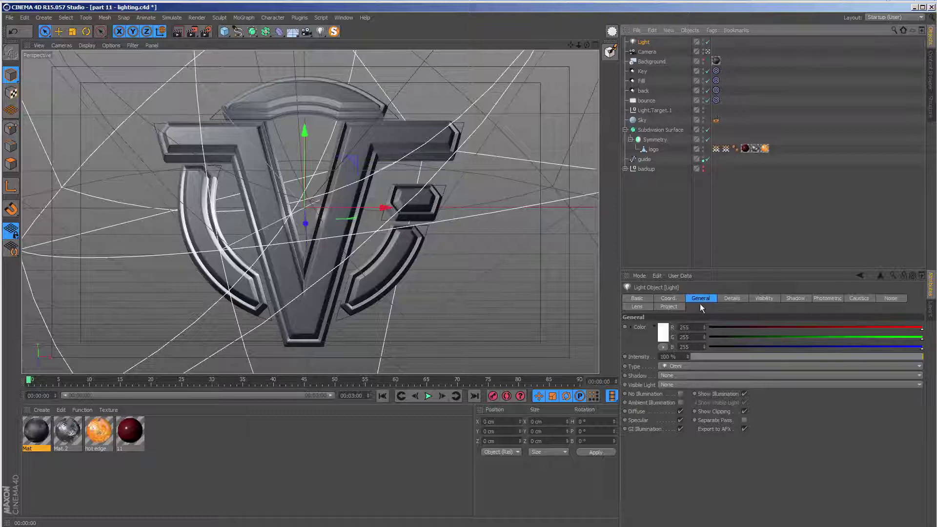
click(680, 402)
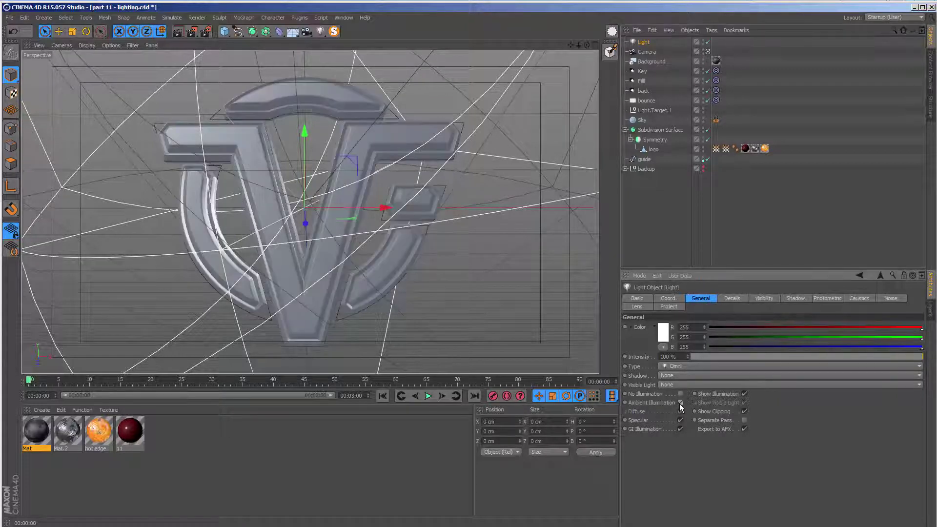
click(193, 32)
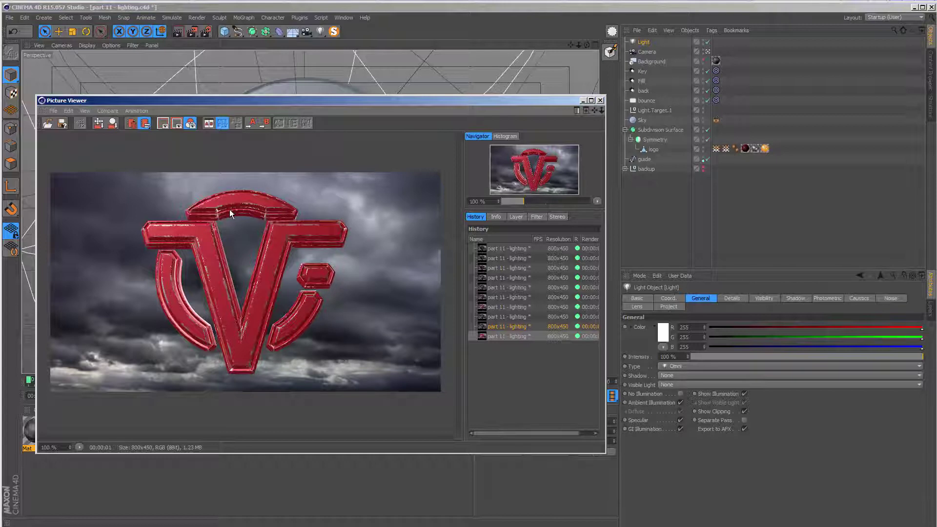
Lower the ambient light's intensity to 25% and re-render the logo
click(602, 98)
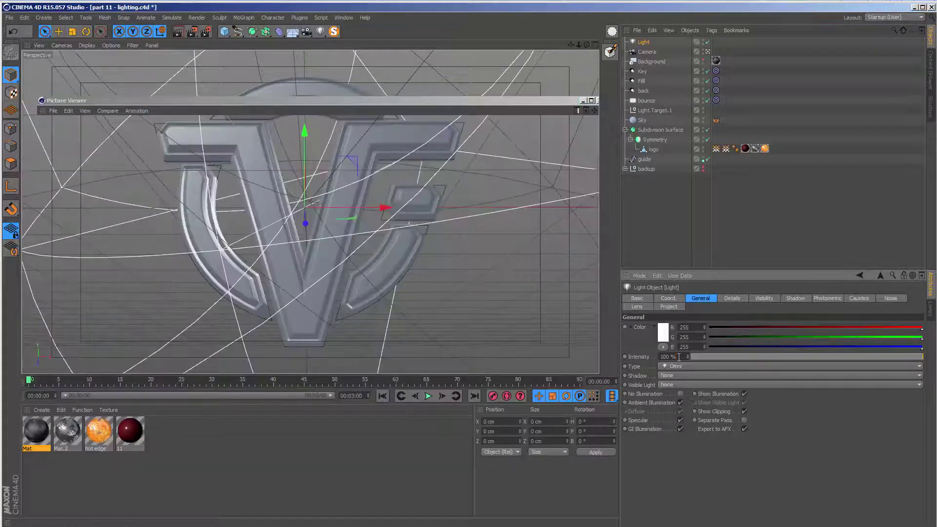
drag(678, 357, 626, 349)
text(25)
key(Return)
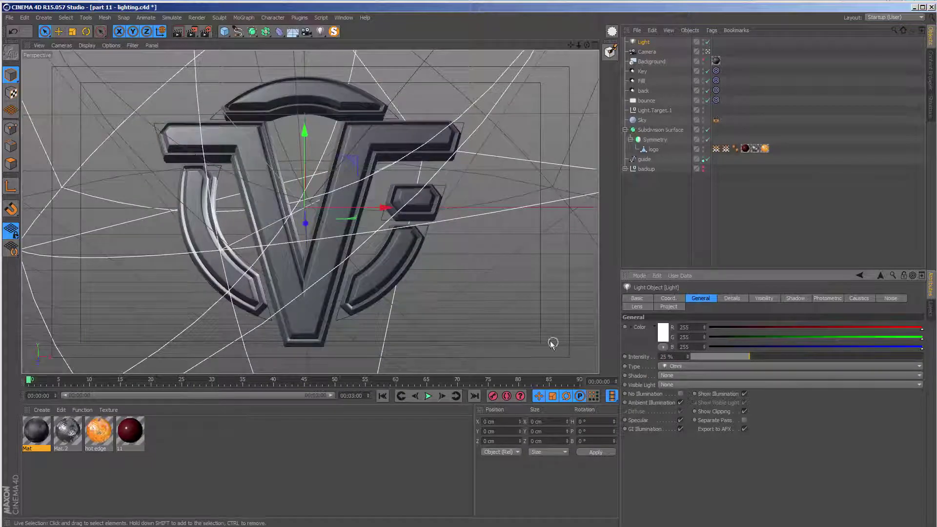
click(192, 31)
key(shift+r)
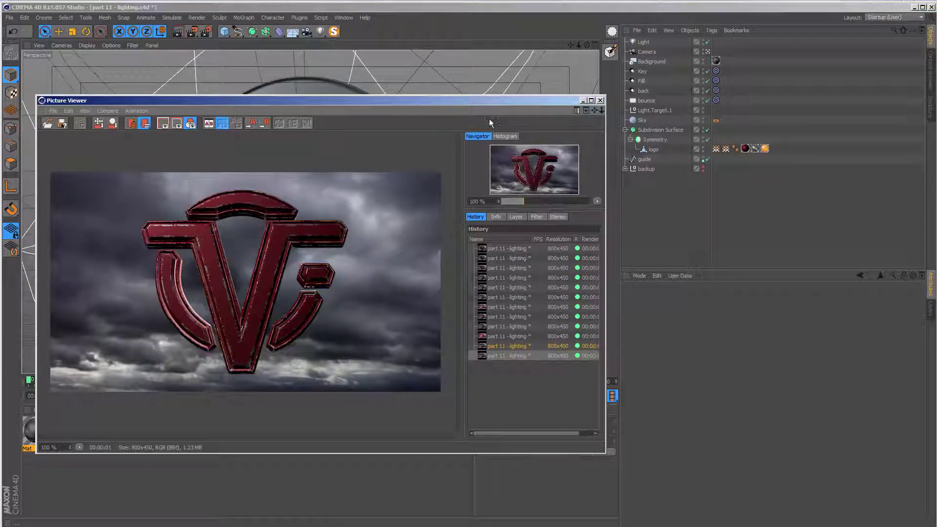
Give the Key, Fill and back lights Shadow Maps (Soft) and compare the test render
click(600, 100)
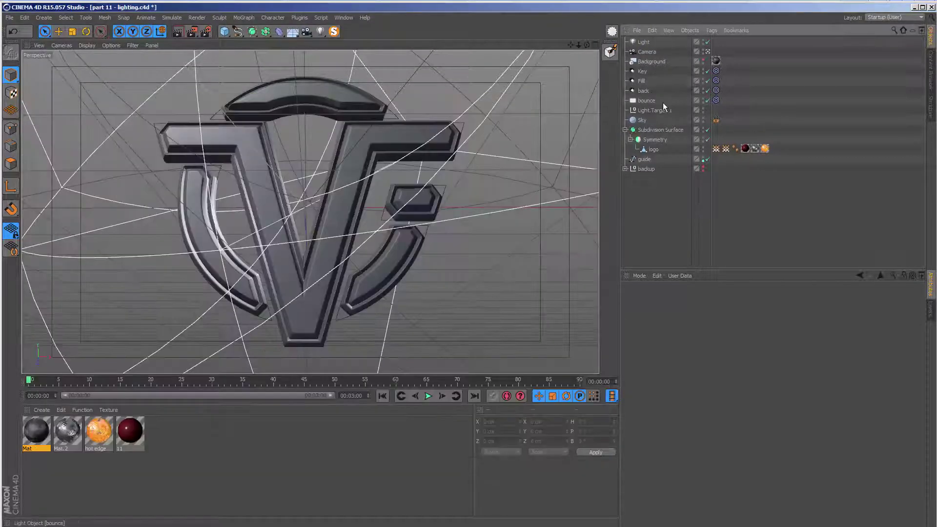
drag(662, 95, 646, 74)
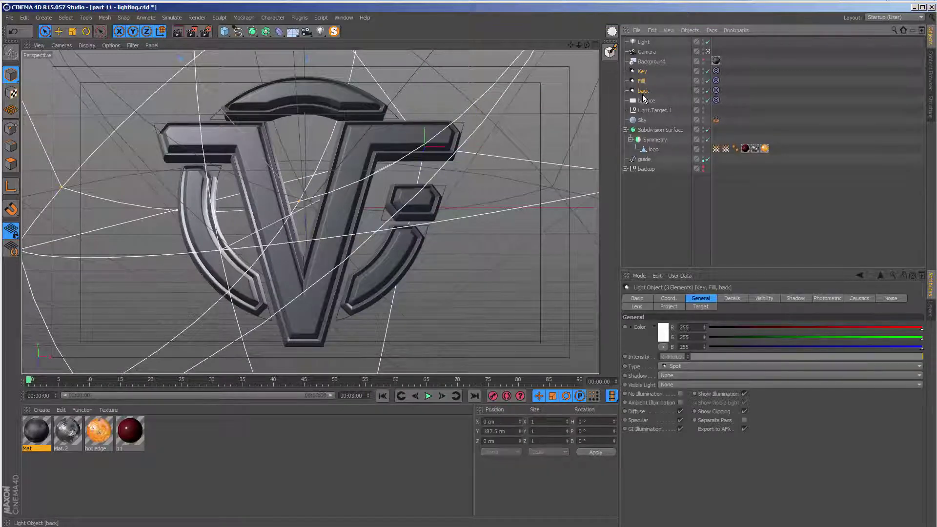
click(670, 376)
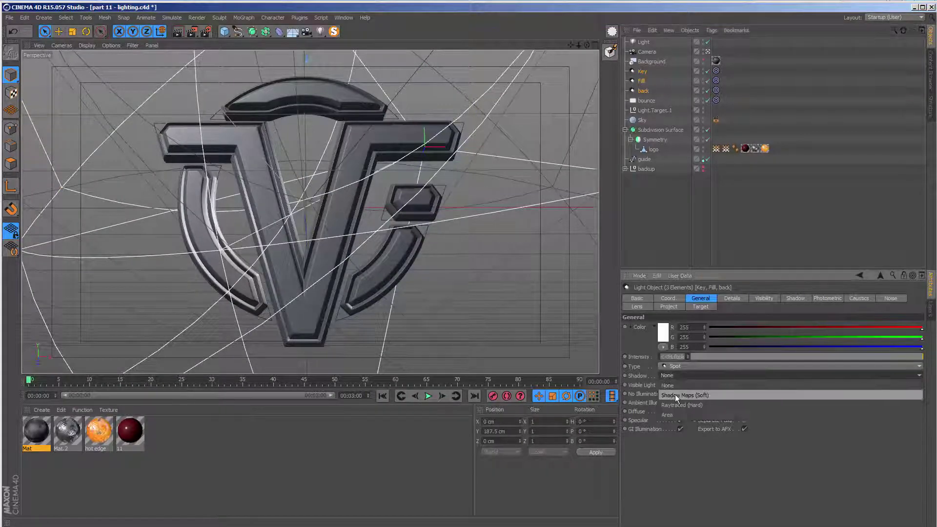
click(674, 394)
key(shift+r)
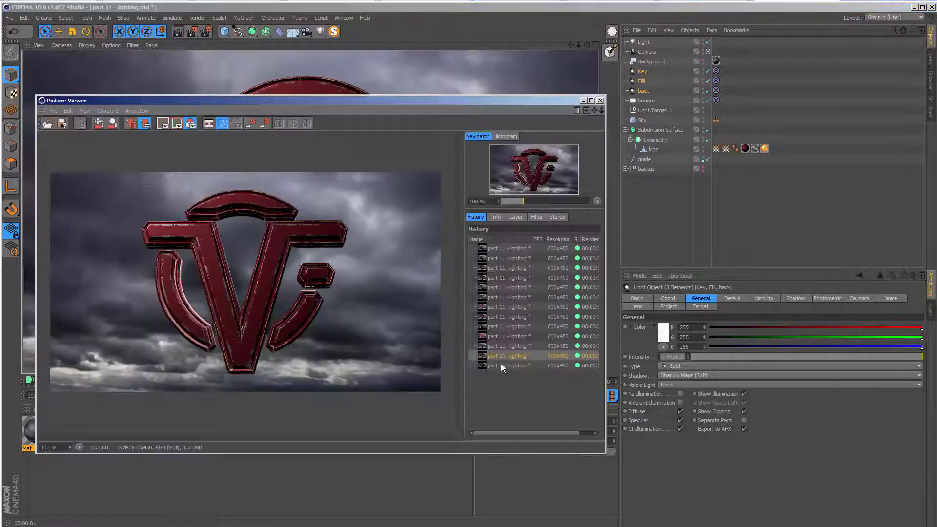
click(500, 368)
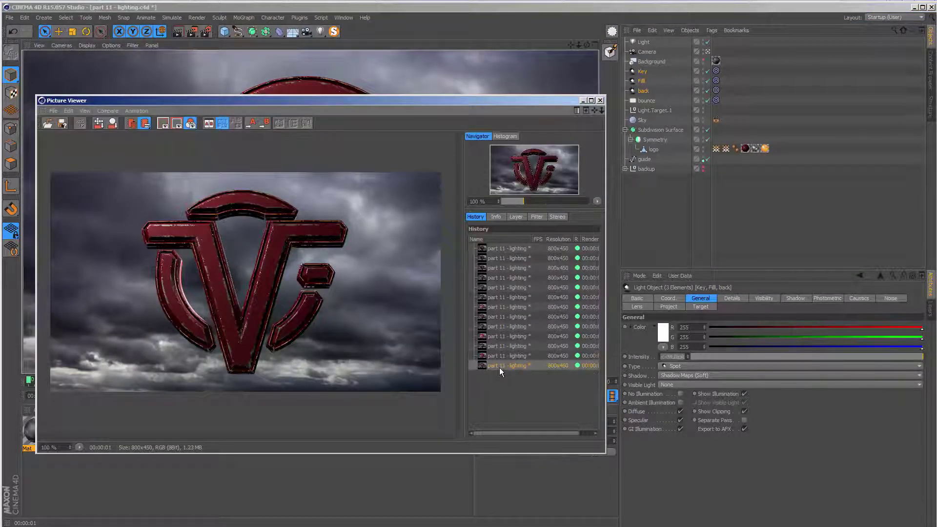
click(500, 359)
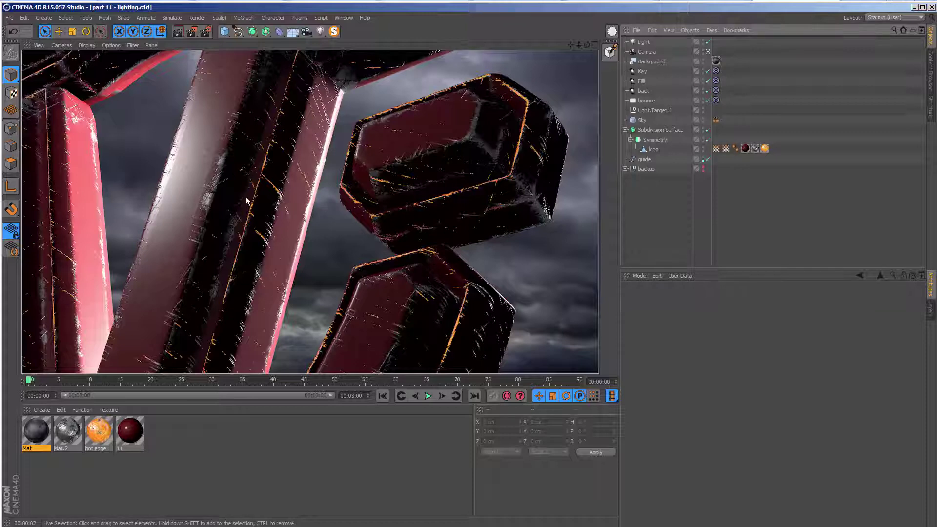
Undo the last action in the scene
key(ctrl+z)
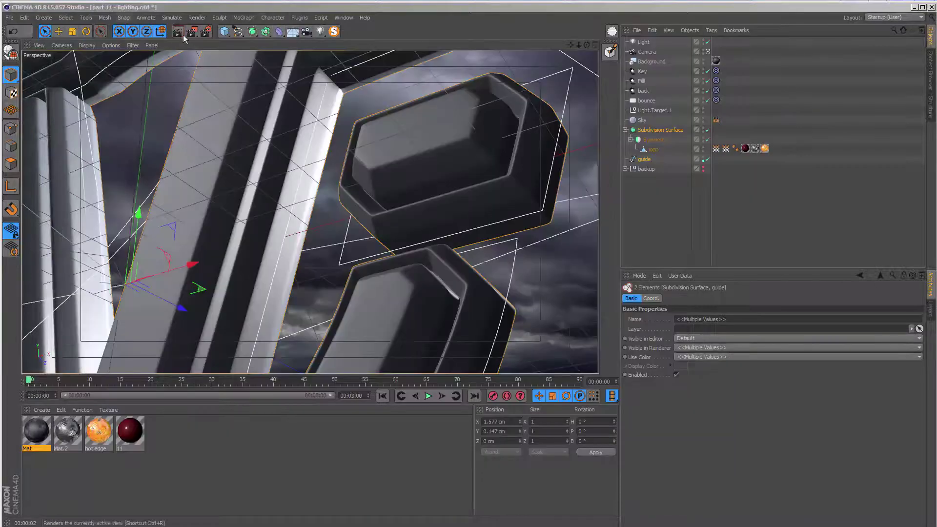
Add Ambient Occlusion as a post effect in the Render Settings
click(206, 31)
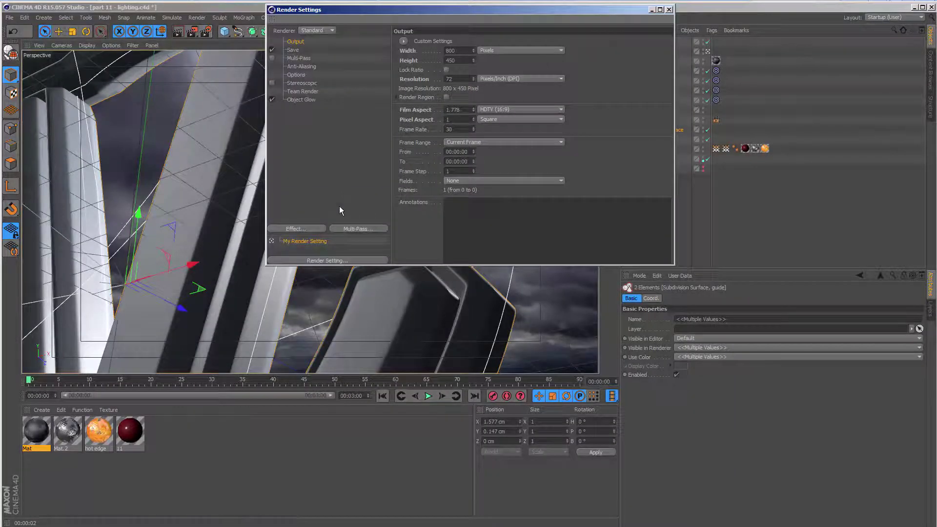
click(298, 229)
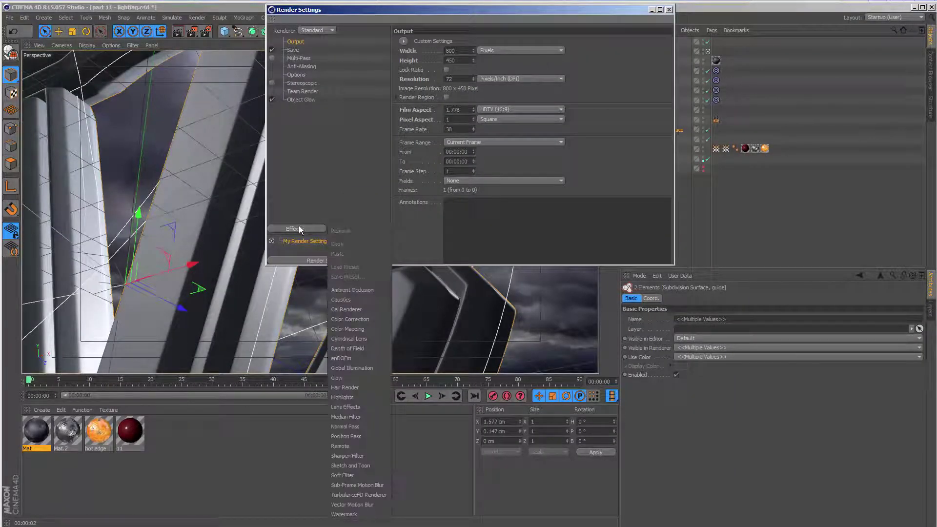
click(356, 289)
drag(417, 9, 404, 96)
Enable ambient occlusion caching with 64 samples
click(406, 130)
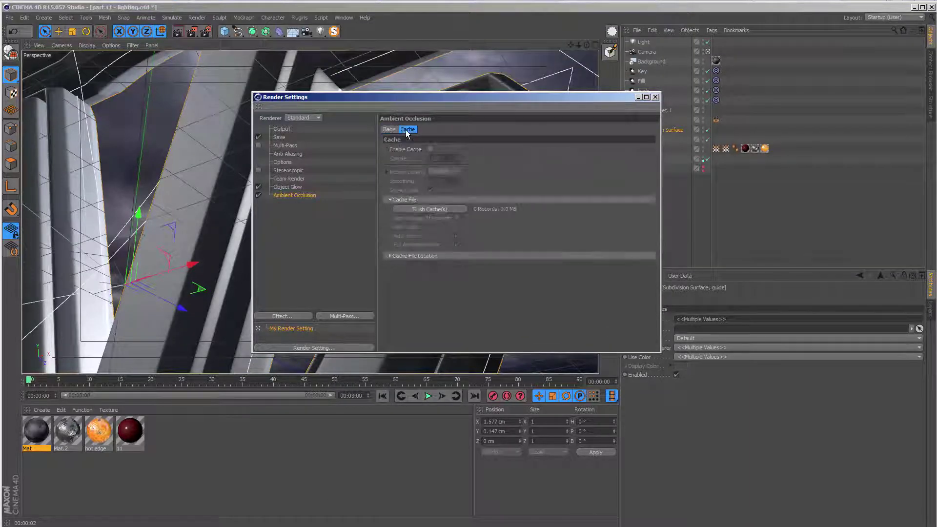
click(431, 149)
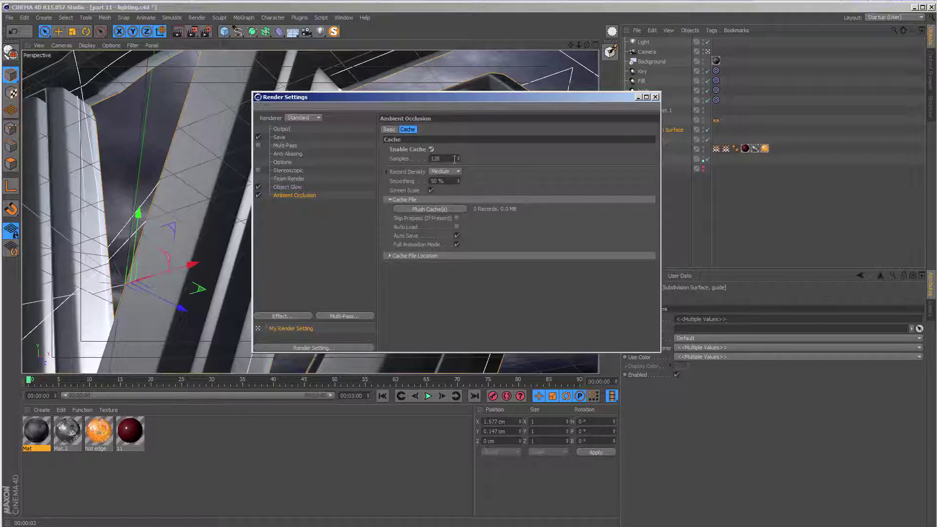
text(64)
key(Return)
Customise the cache record density with Min Rate -4 and Max Rate -2, then close Render Settings
click(440, 171)
click(443, 202)
click(387, 172)
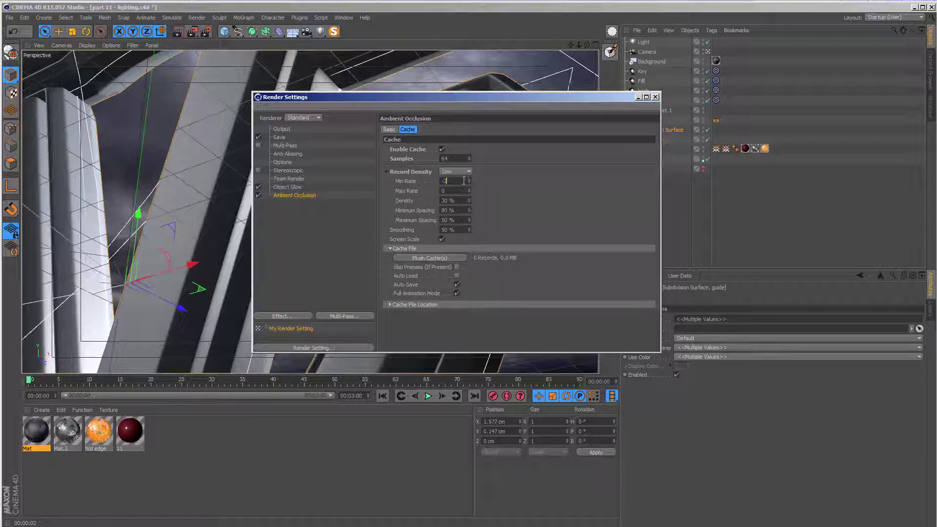
text(-4)
key(Return)
double_click(453, 190)
text(-2)
key(Return)
click(655, 97)
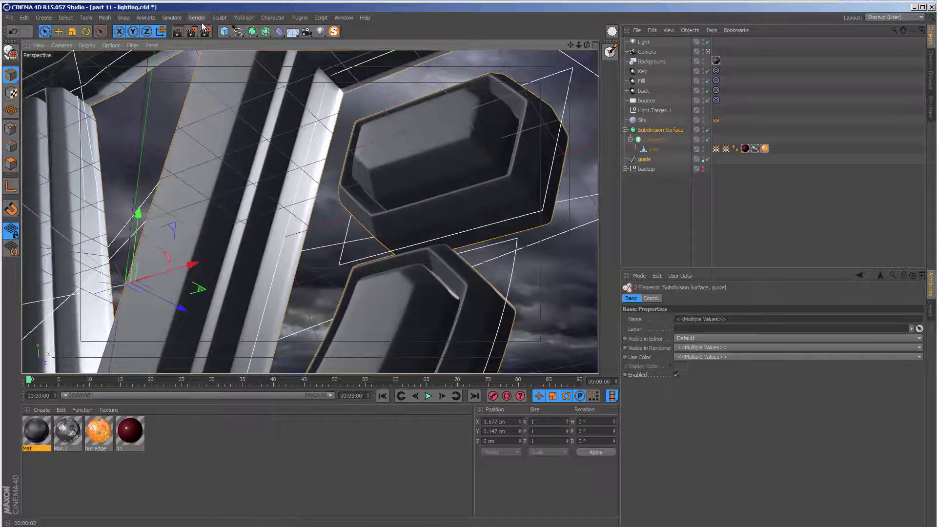
Render the close-up camera view with ambient occlusion and dismiss the reference video player
key(ctrl+r)
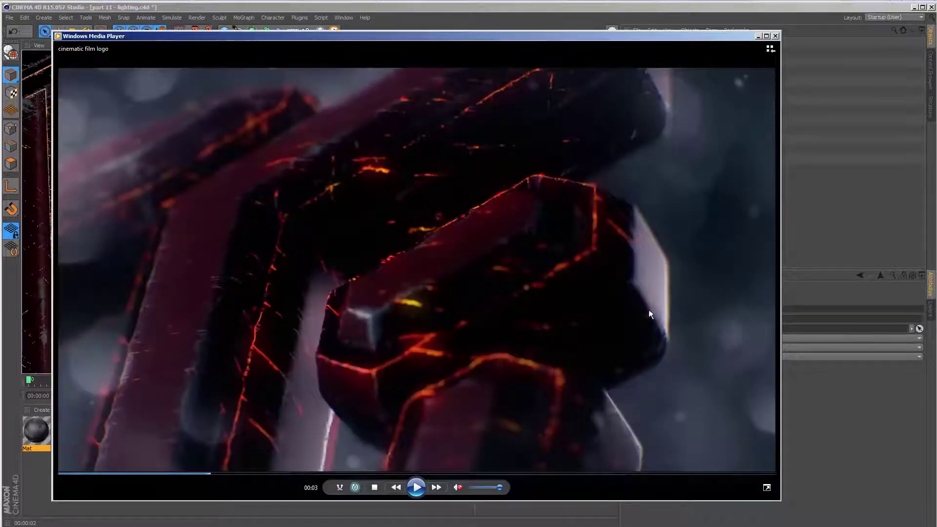
click(758, 35)
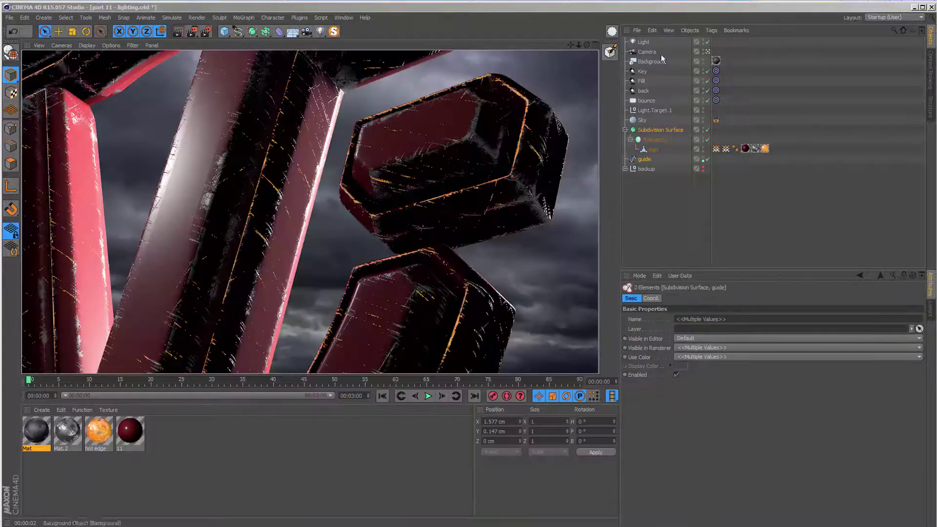
Move the back spotlight higher and further right, then re-render the close-up camera view
click(707, 52)
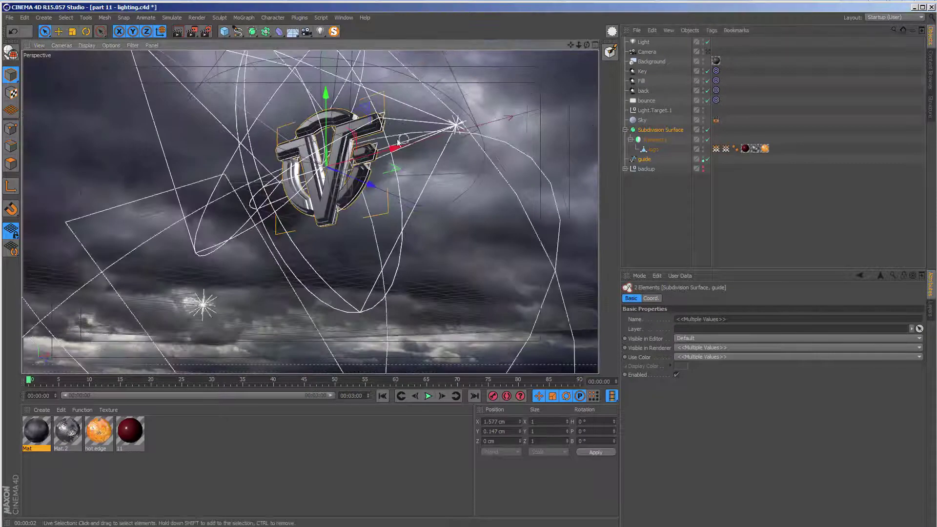
alt+drag(334, 206, 484, 160)
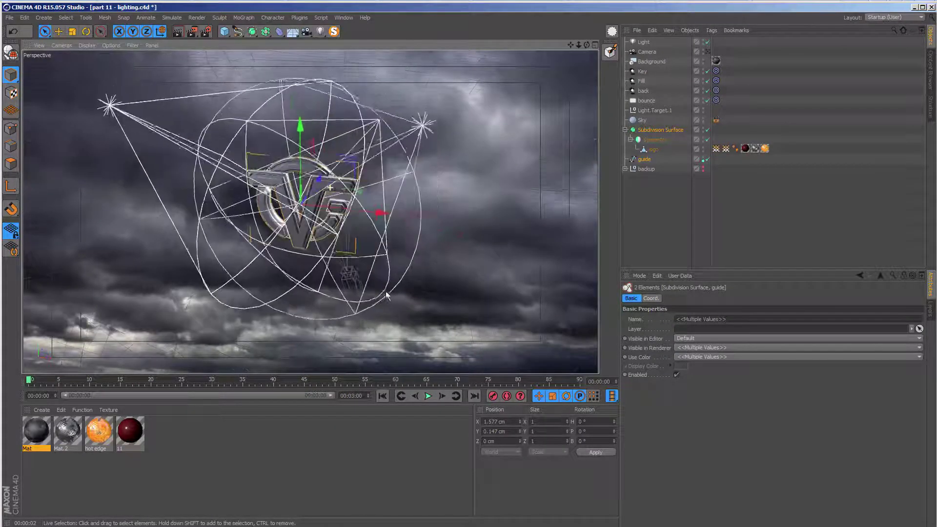
click(643, 91)
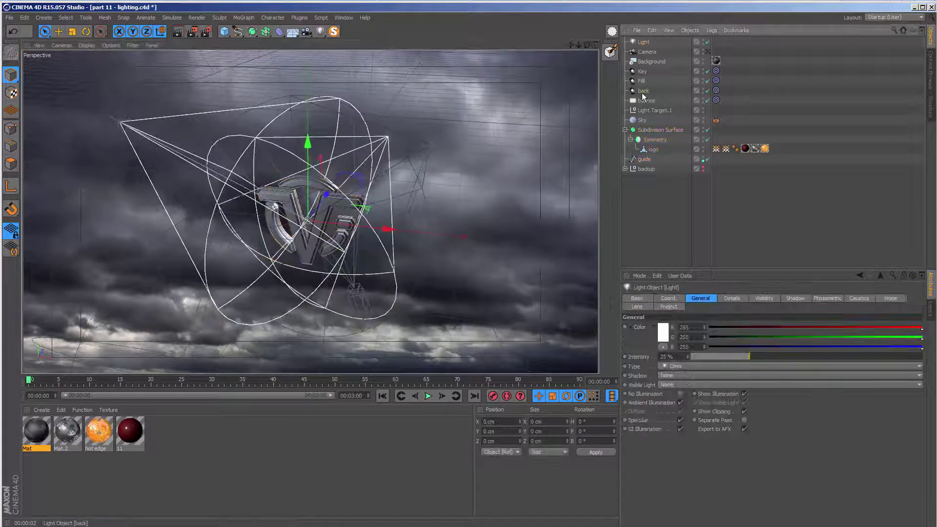
drag(442, 141, 479, 152)
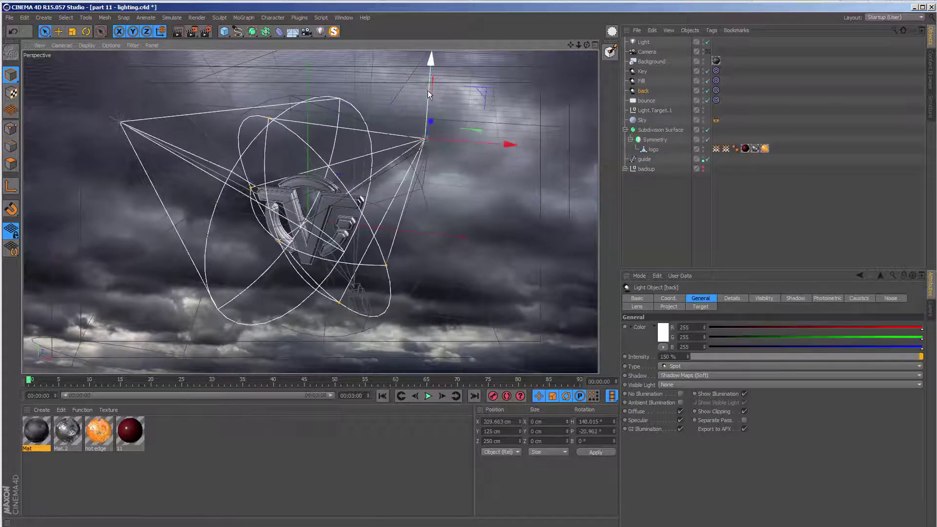
drag(429, 90, 434, 60)
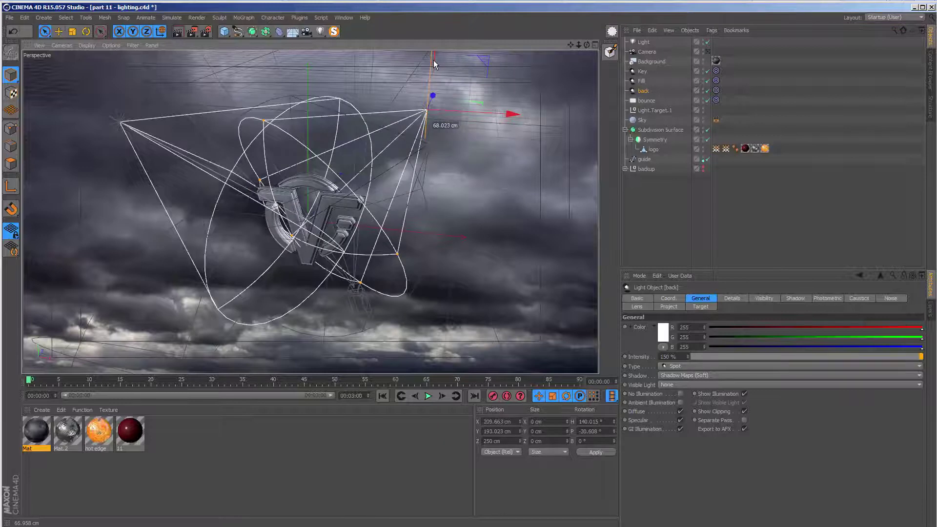
drag(459, 113, 476, 110)
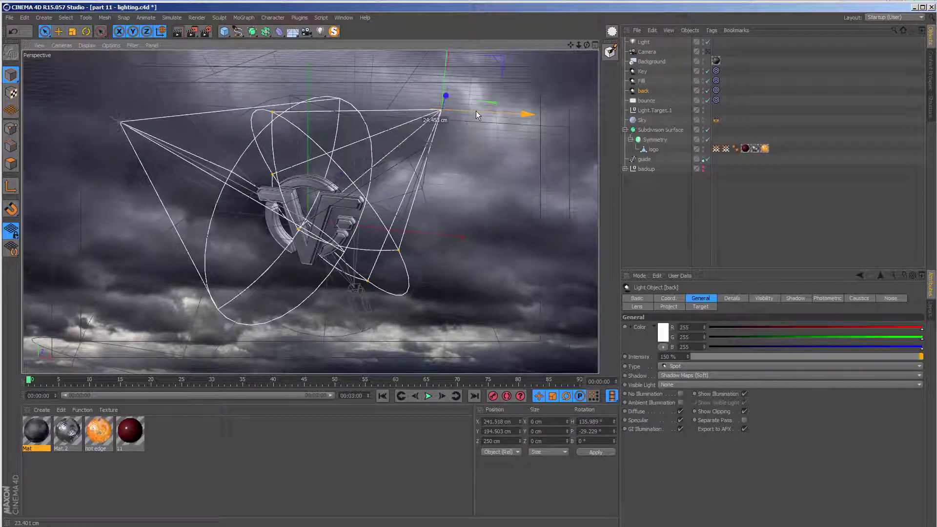
drag(449, 62, 449, 53)
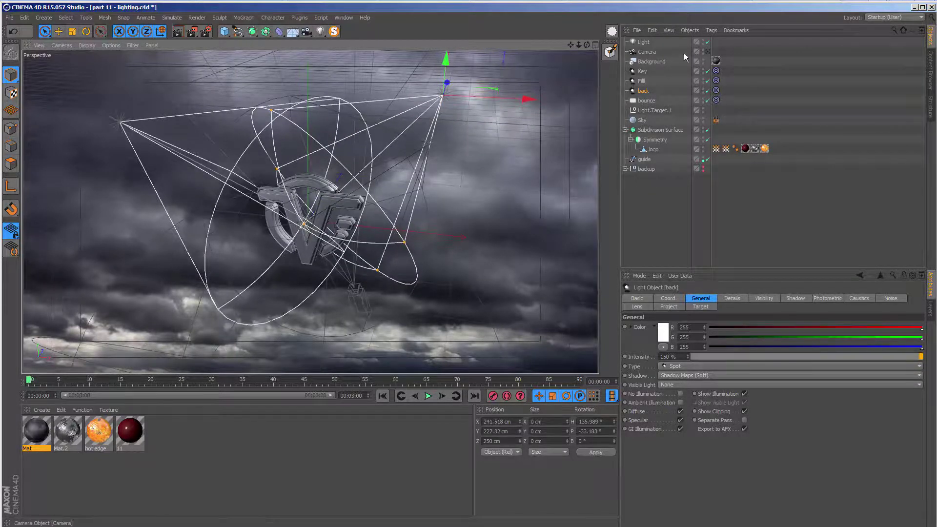
click(708, 52)
click(178, 32)
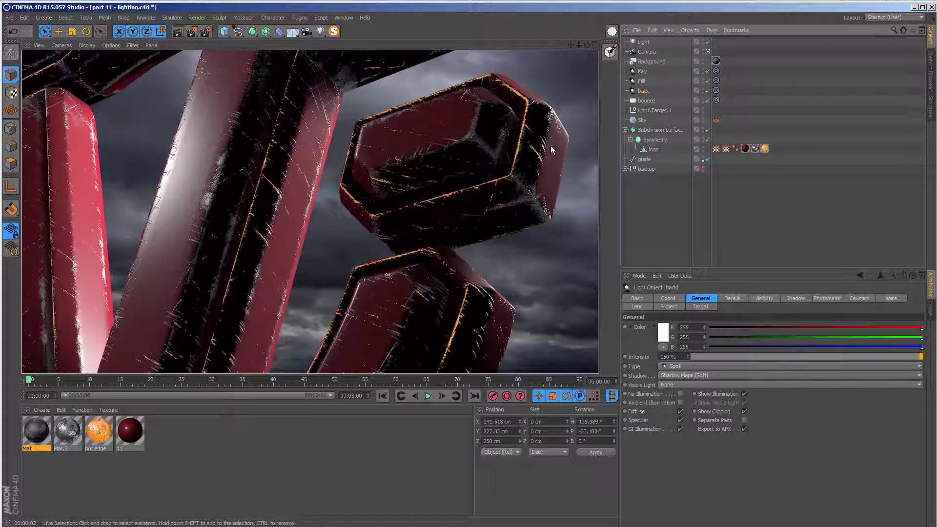
Save the scene, set the ambient omni light's intensity to 35%, and re-render
key(ctrl+s)
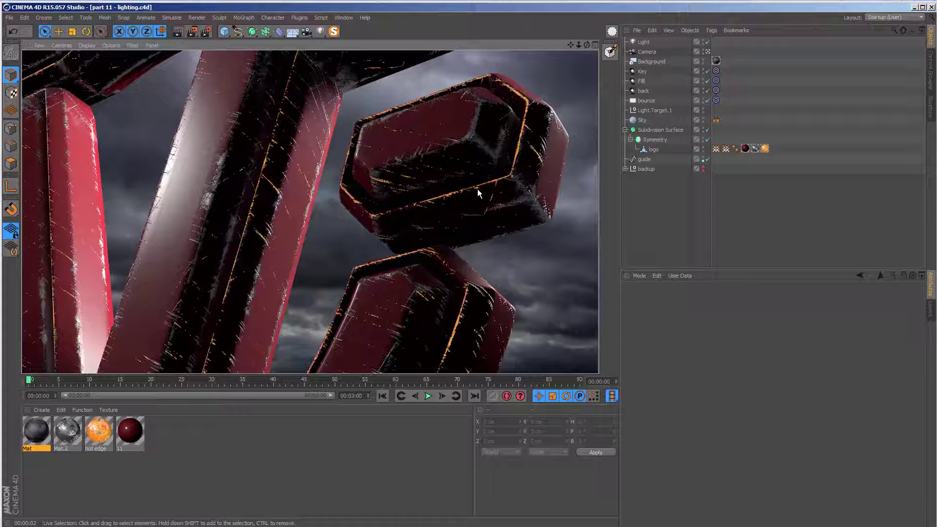
click(642, 43)
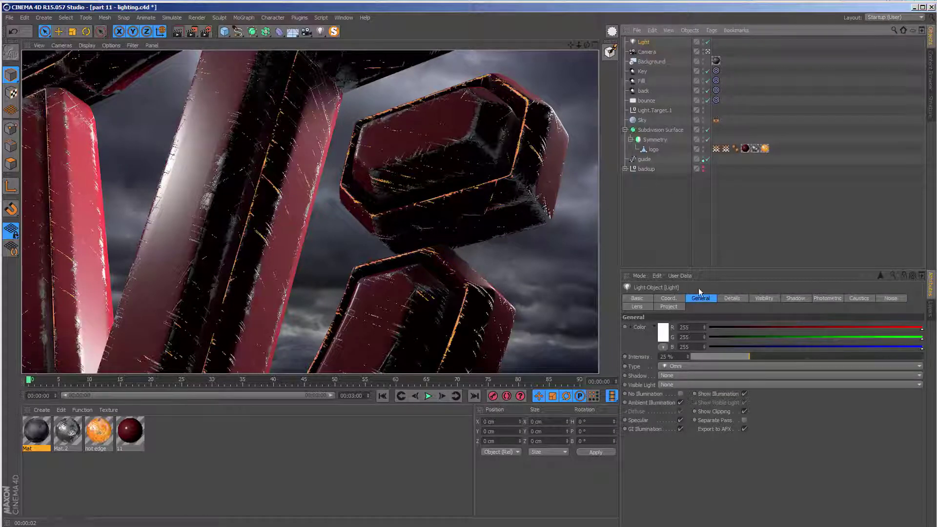
double_click(668, 357)
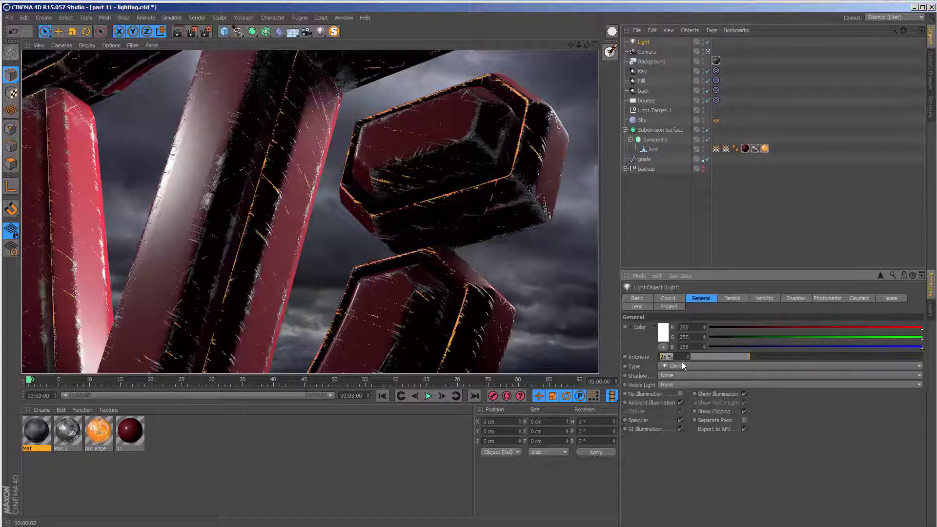
text(35)
key(Return)
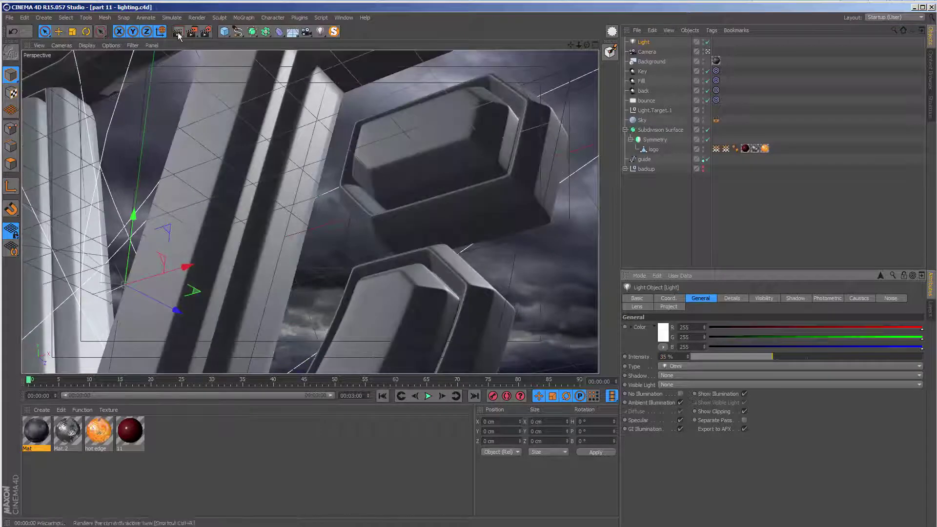
click(177, 34)
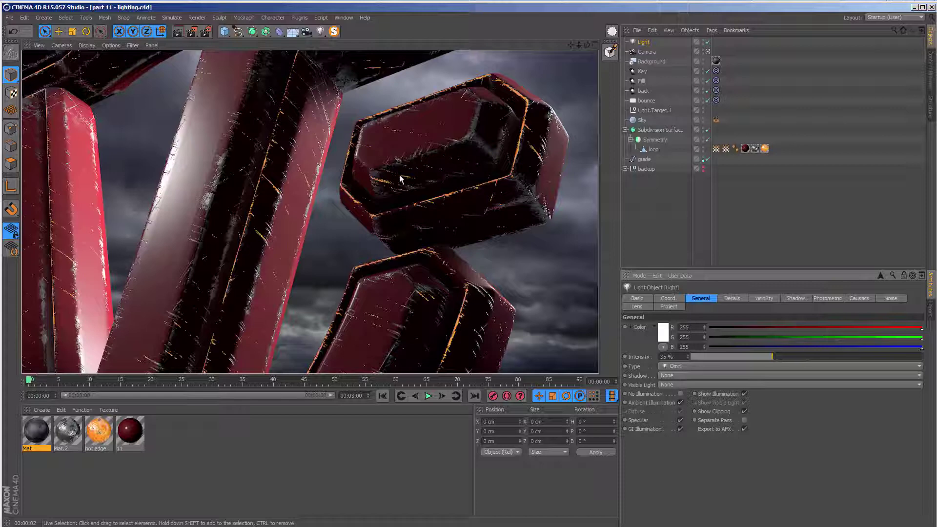
Leave the viewport render and resume the cinematic film logo reference video in Media Player
click(381, 197)
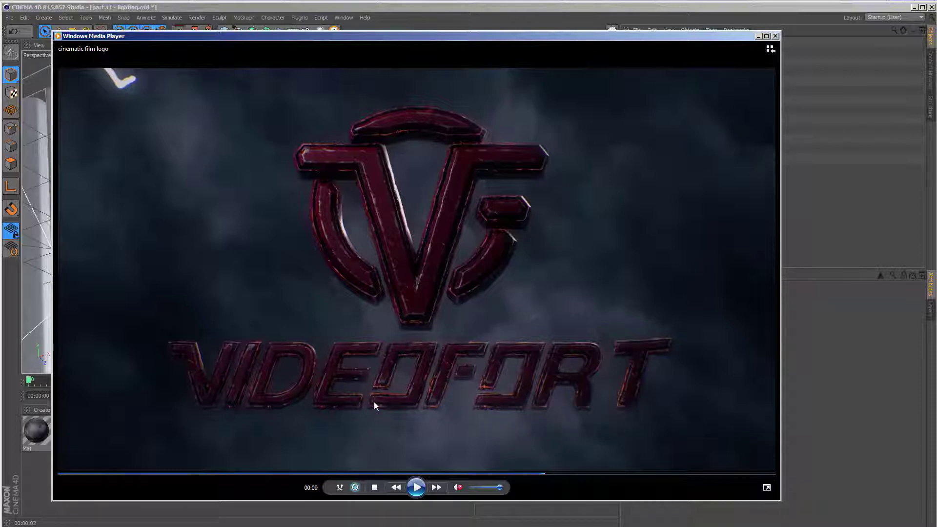
click(418, 487)
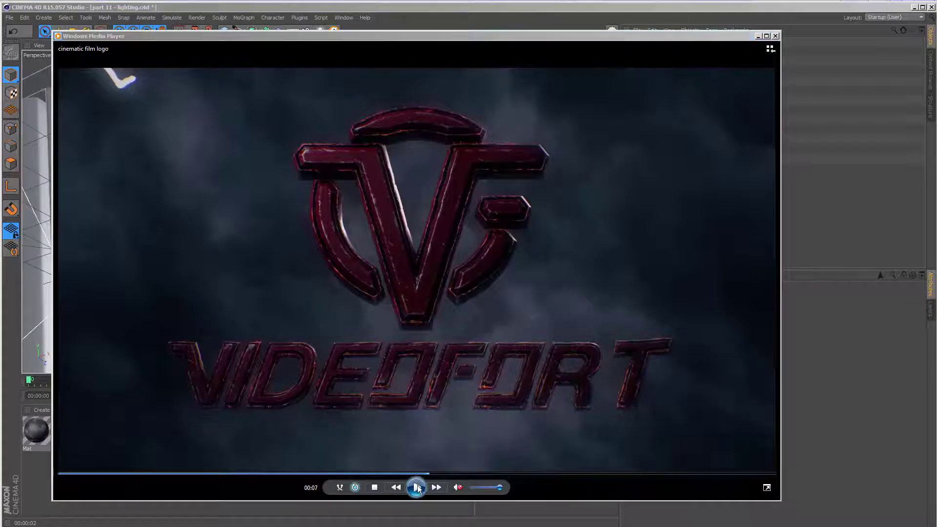